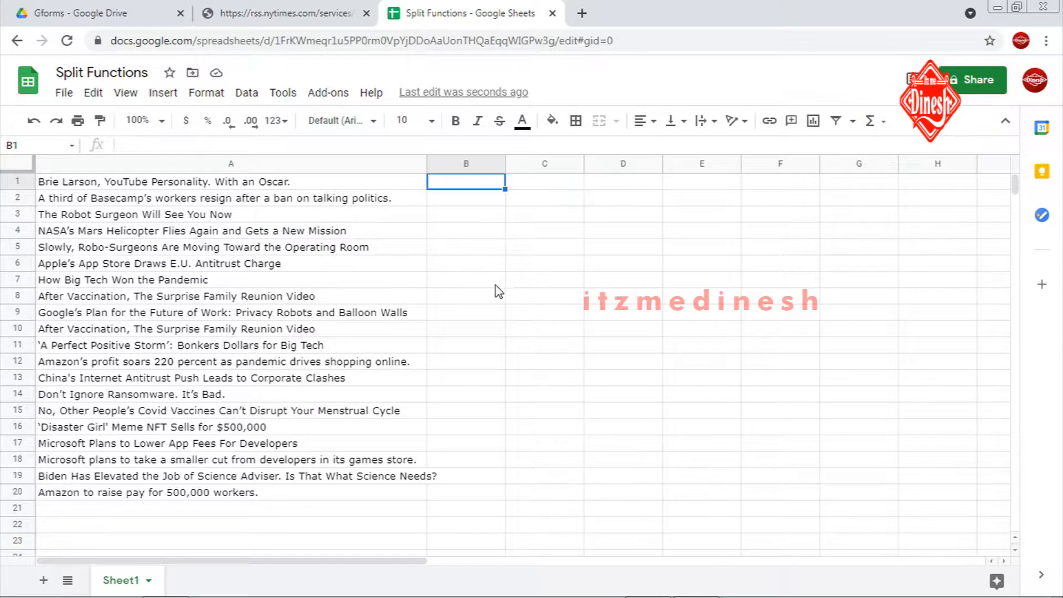
pyautogui.moveTo(191, 185); pyautogui.dragTo(176, 503)
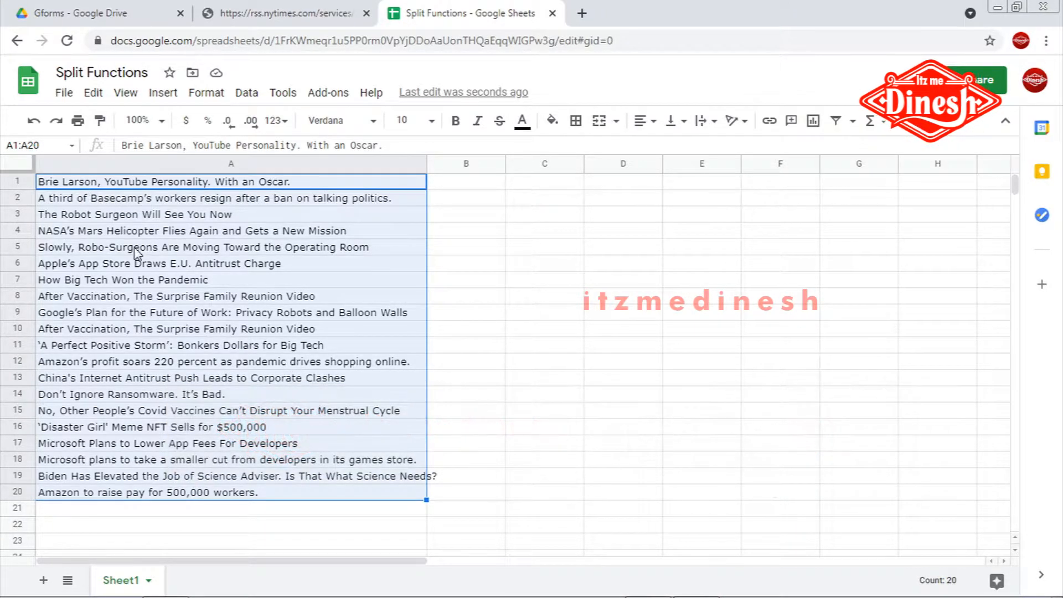
pyautogui.click(172, 295)
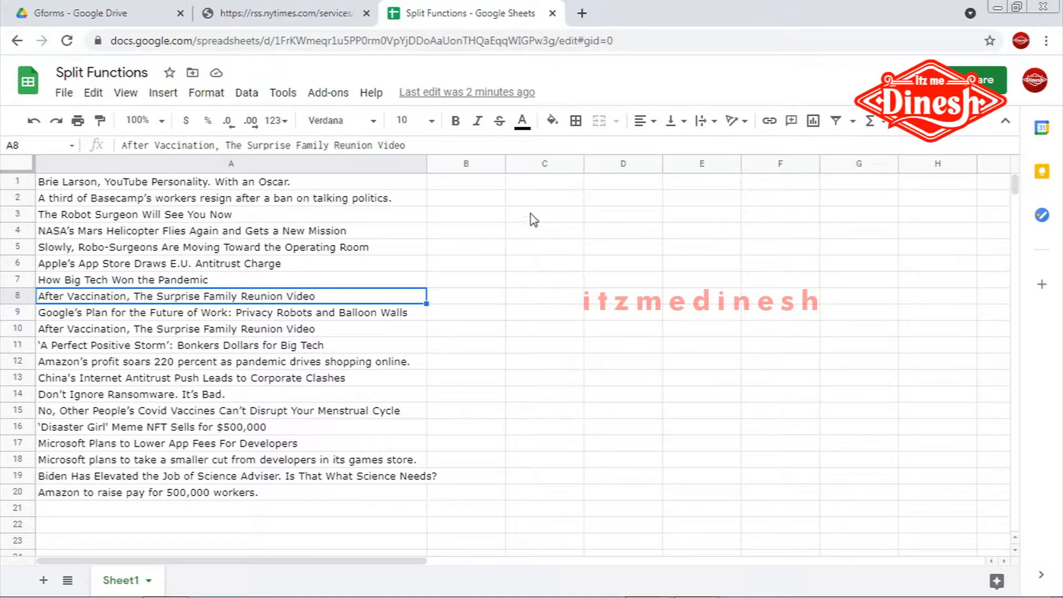
# In B1, enter a formula that splits the A1 headline at each space: =SPLIT(A1," ").
pyautogui.click(467, 185)
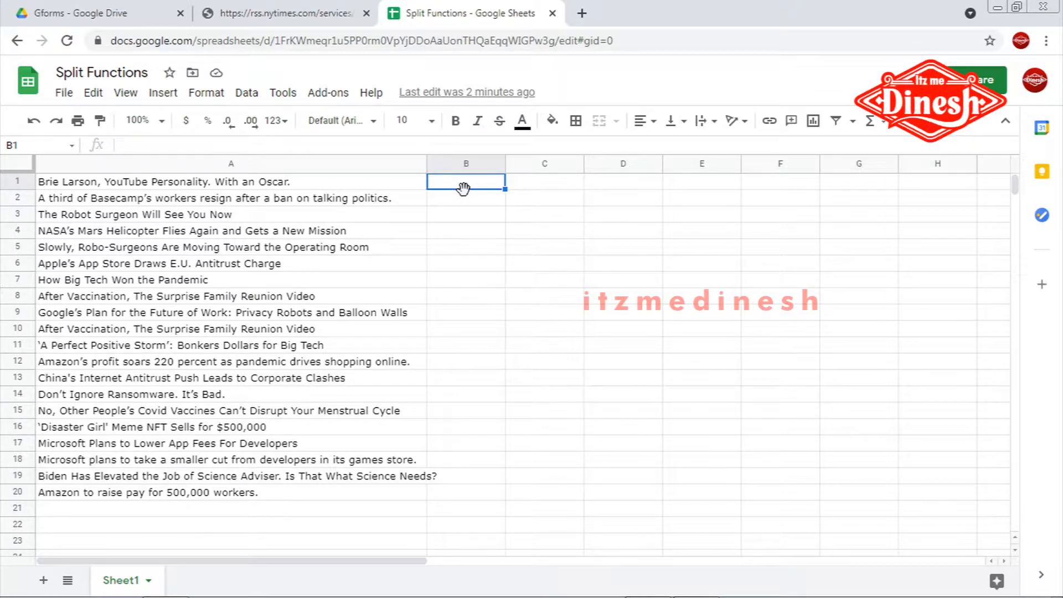
pyautogui.write('=sp')
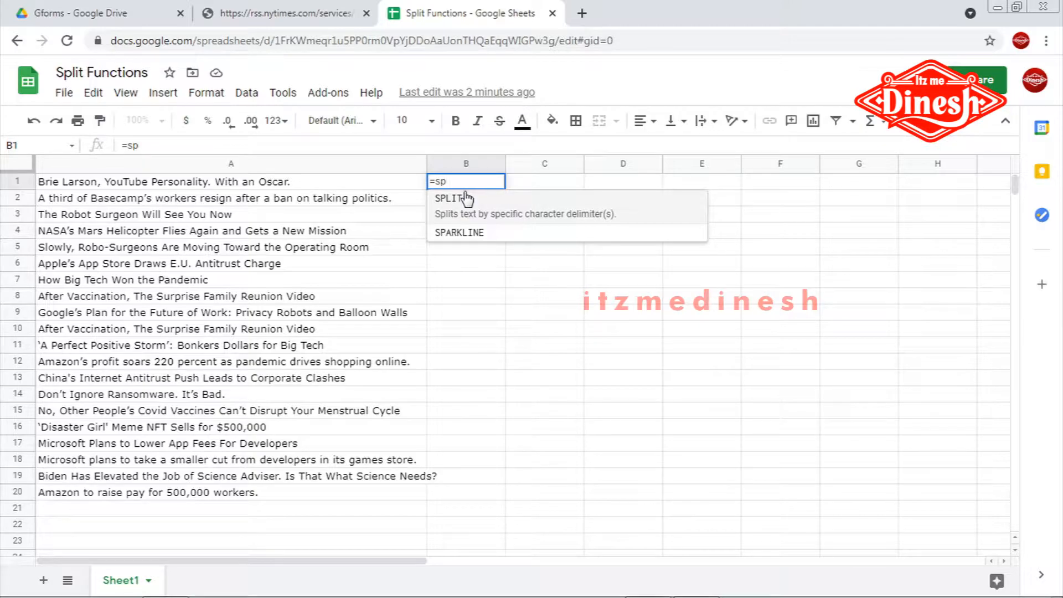
pyautogui.click(478, 213)
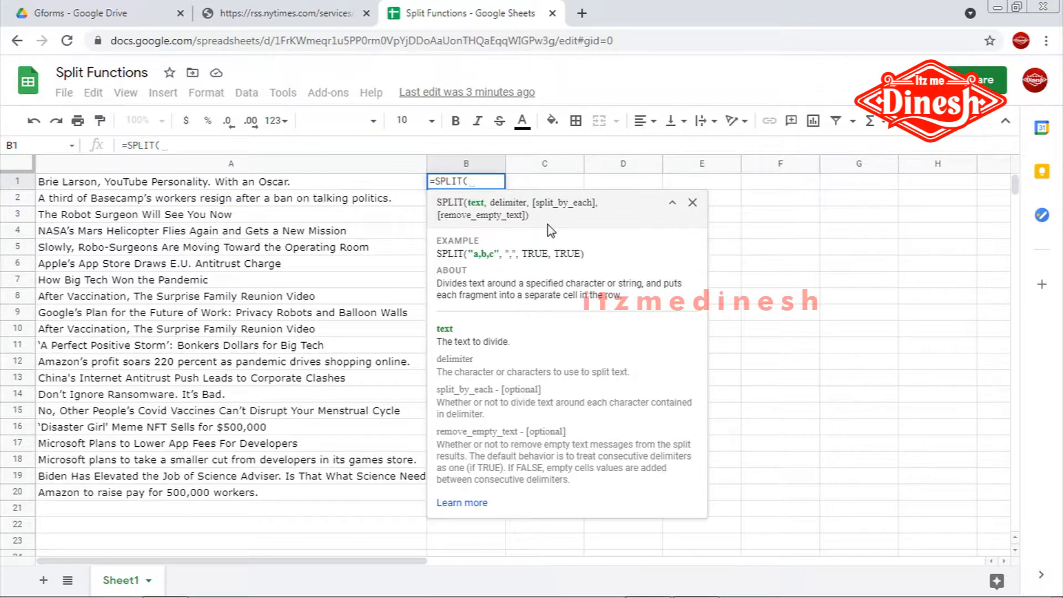
pyautogui.write('A1')
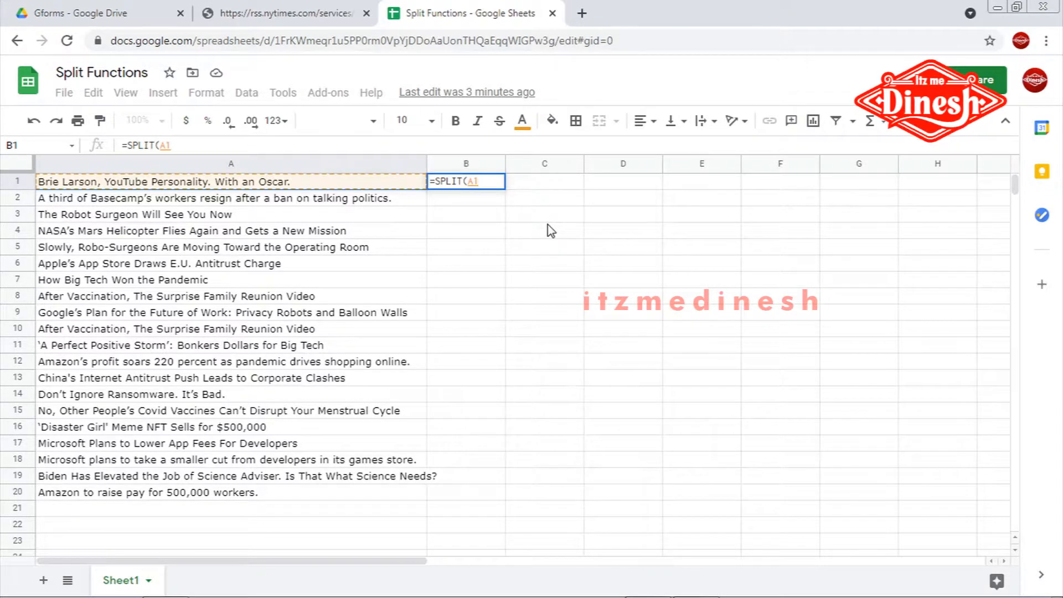
pyautogui.write(',')
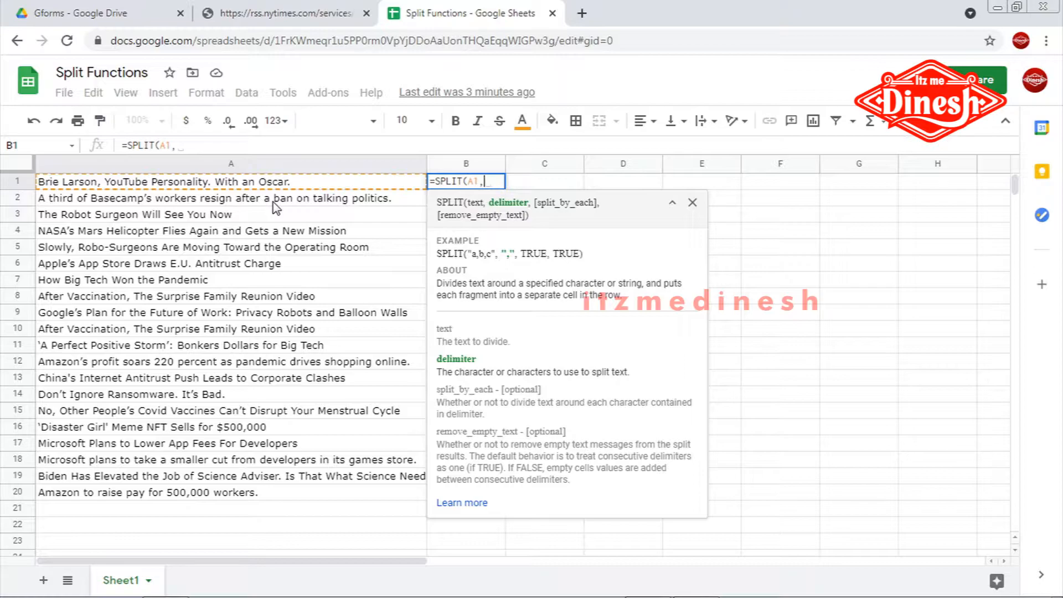
pyautogui.write('" "')
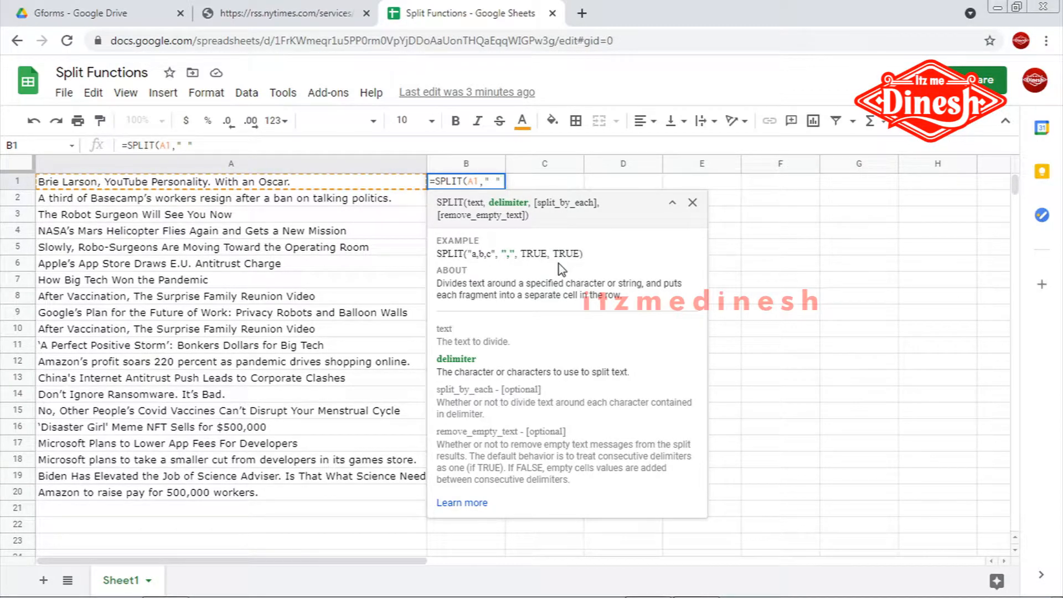
pyautogui.write(')')
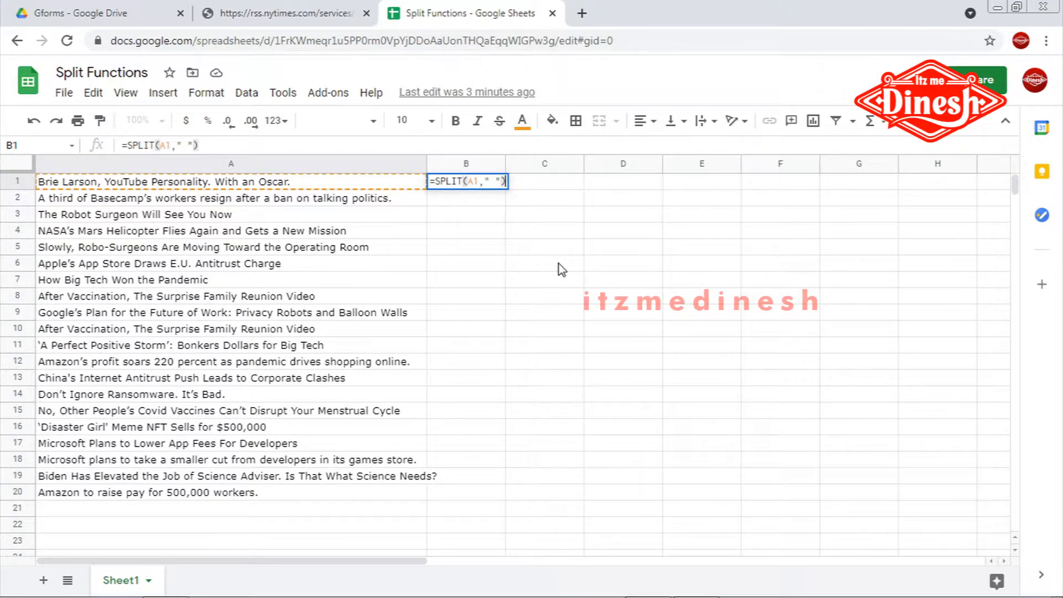
pyautogui.press('Return')
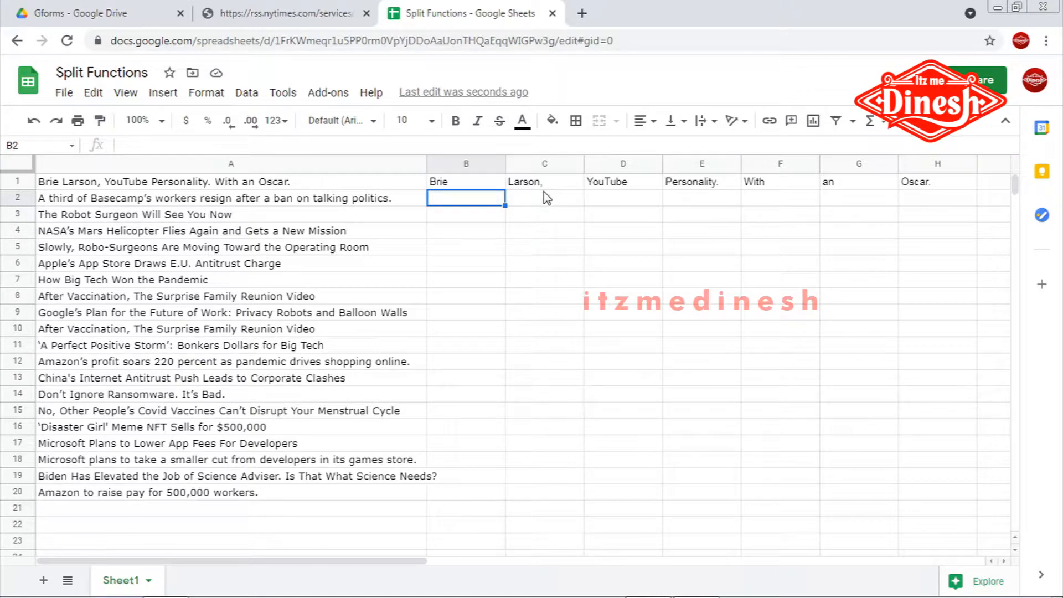
# Change the delimiter of the SPLIT formula in B1 to a comma and fill the formula down to B20.
pyautogui.press('Up')
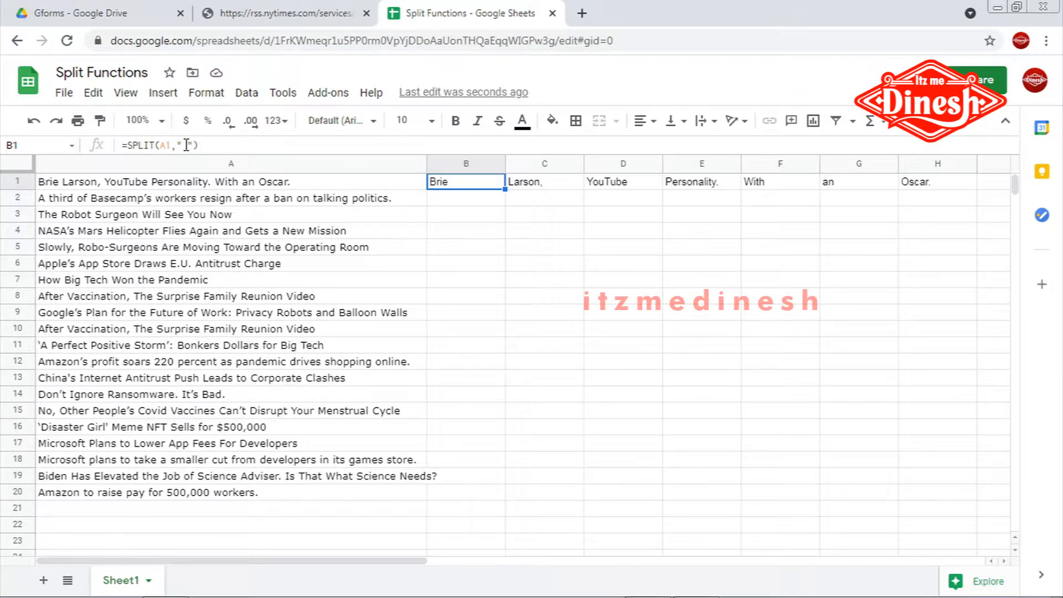
pyautogui.click(186, 144)
pyautogui.press('BackSpace')
pyautogui.write(',')
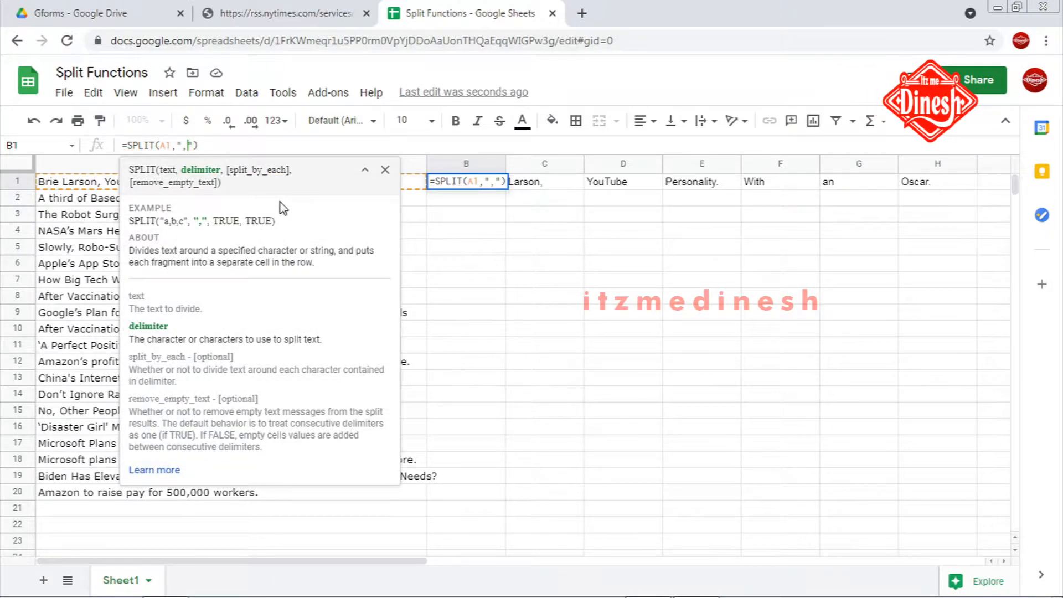
pyautogui.press('Return')
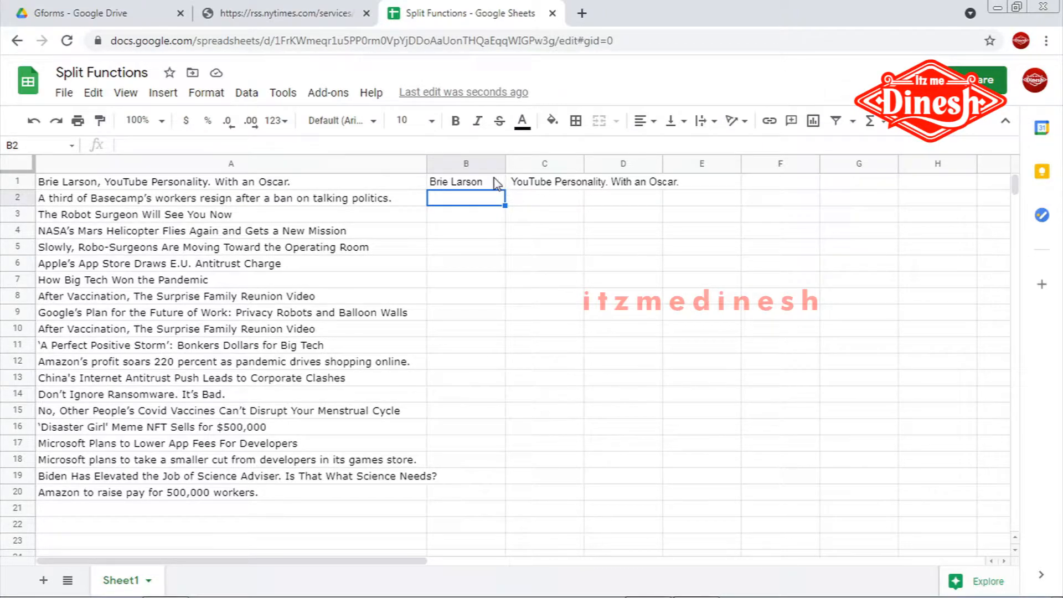
pyautogui.click(476, 178)
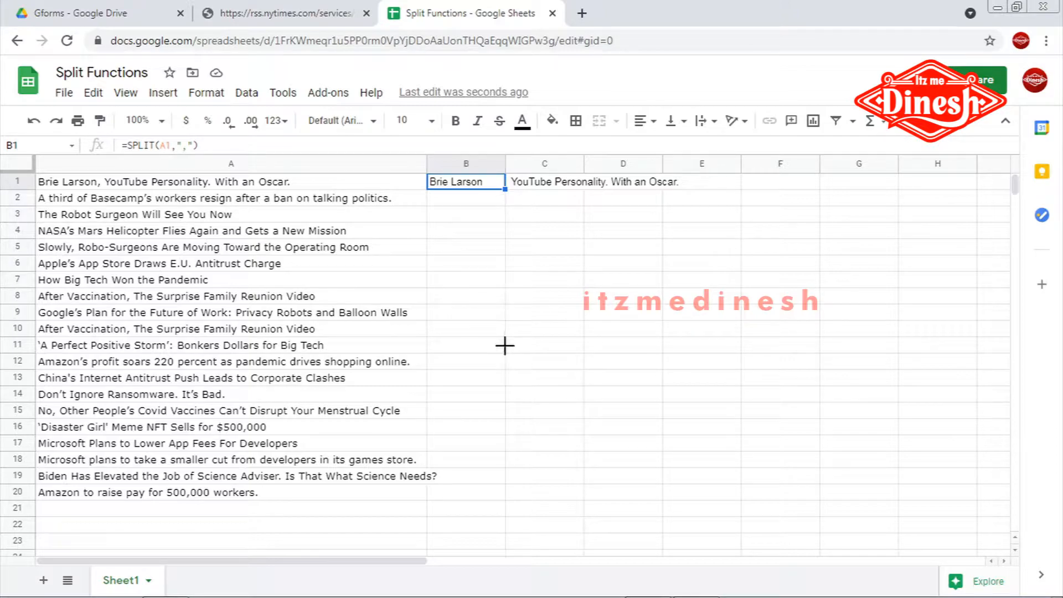
pyautogui.moveTo(499, 505); pyautogui.dragTo(500, 488)
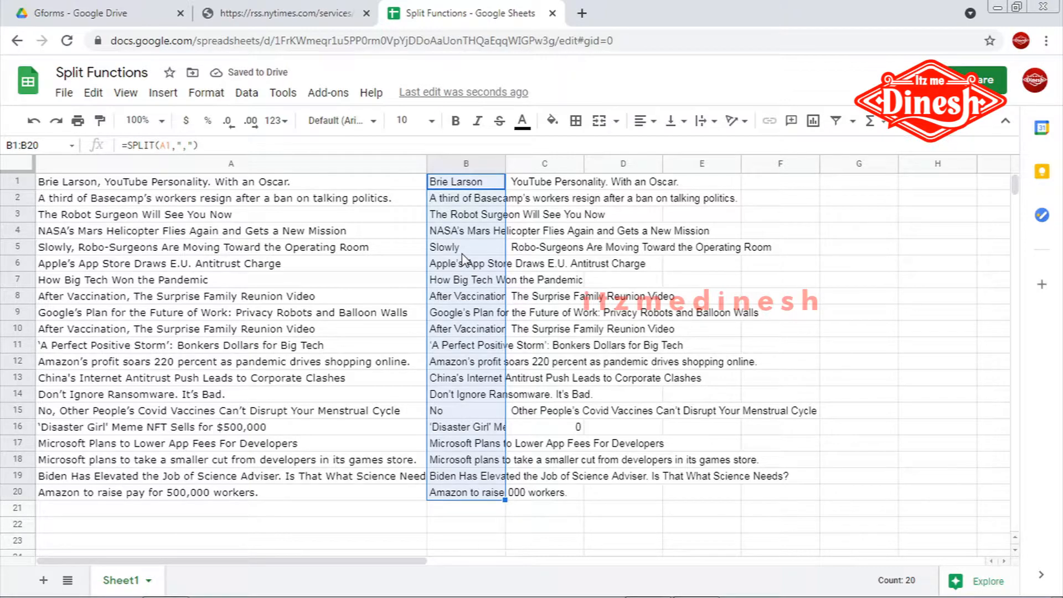
# In the A1 headline, replace the period after "Personality" with a comma and check the split pieces in C1 and D1.
pyautogui.click(461, 254)
pyautogui.click(515, 186)
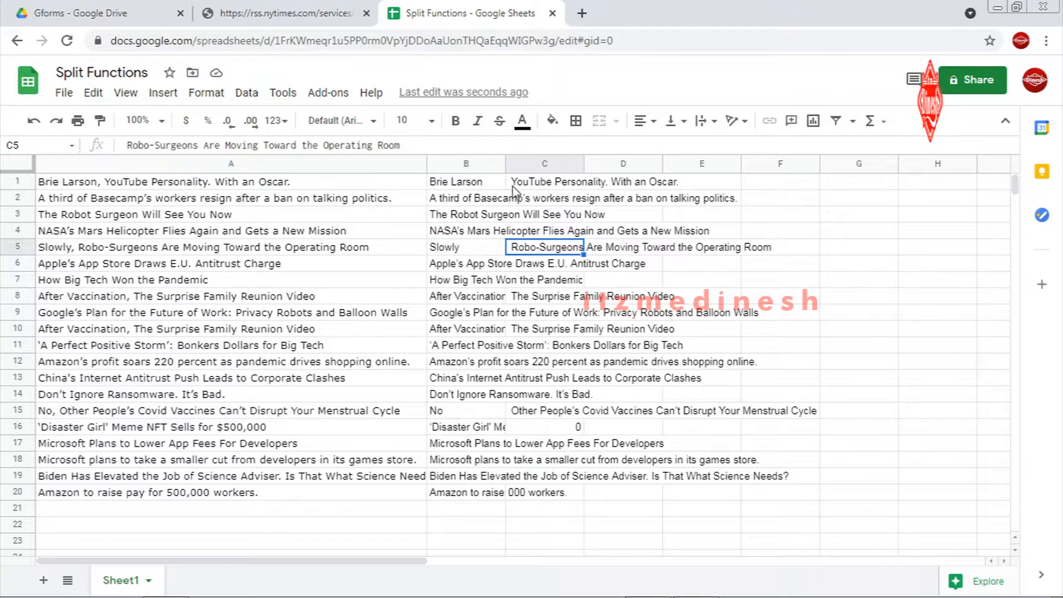
pyautogui.click(476, 187)
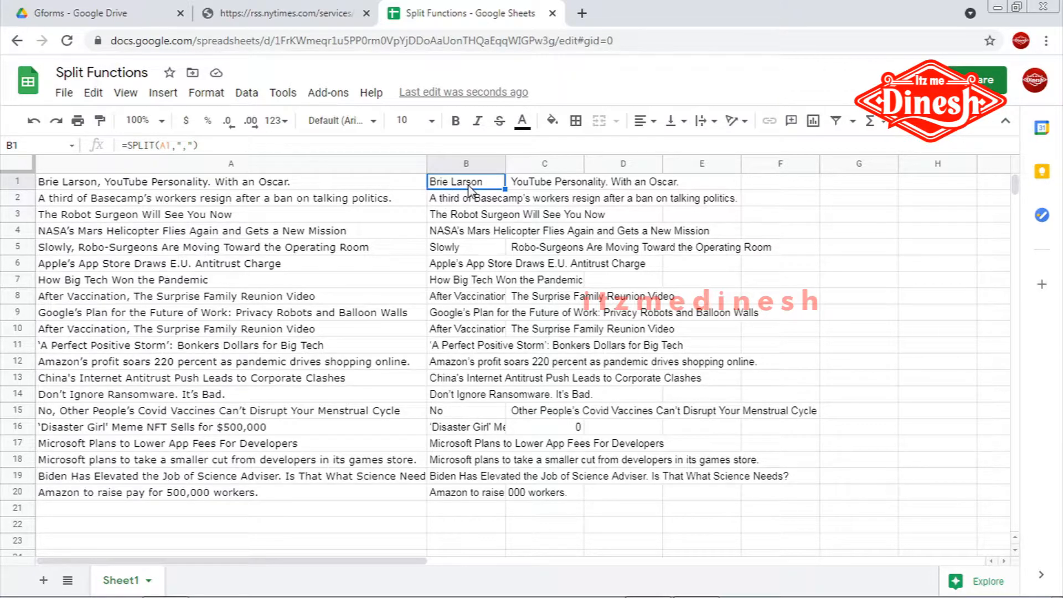
pyautogui.click(540, 187)
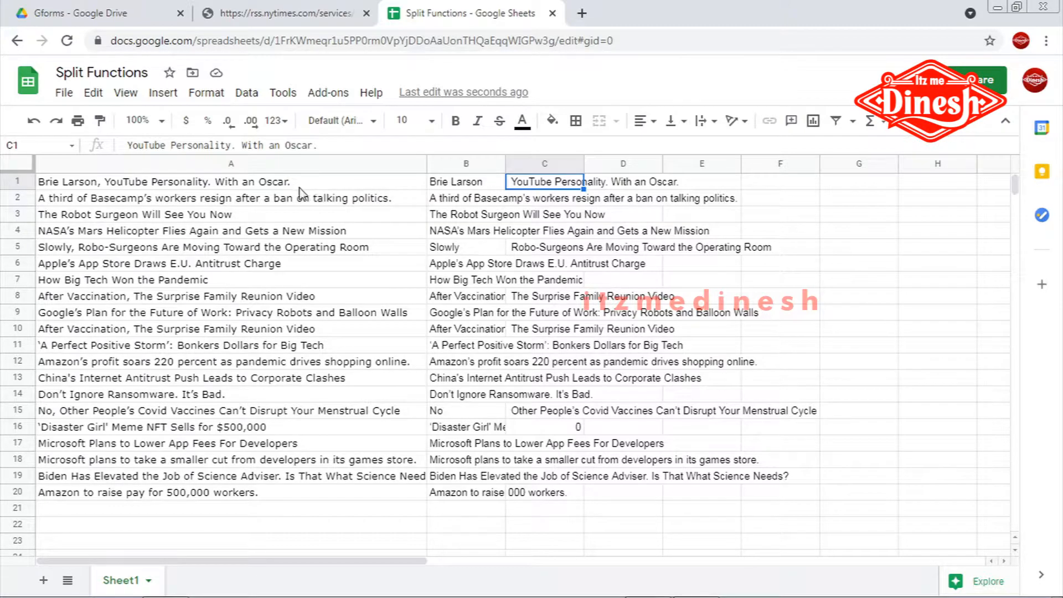
pyautogui.doubleClick(211, 182)
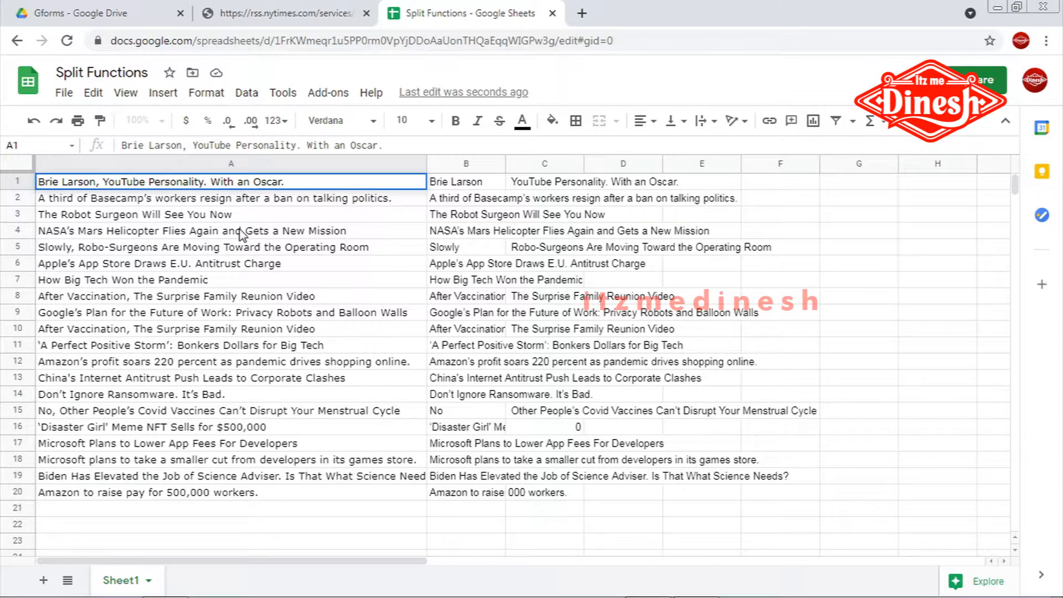
pyautogui.press('BackSpace')
pyautogui.write(',')
pyautogui.press('Return')
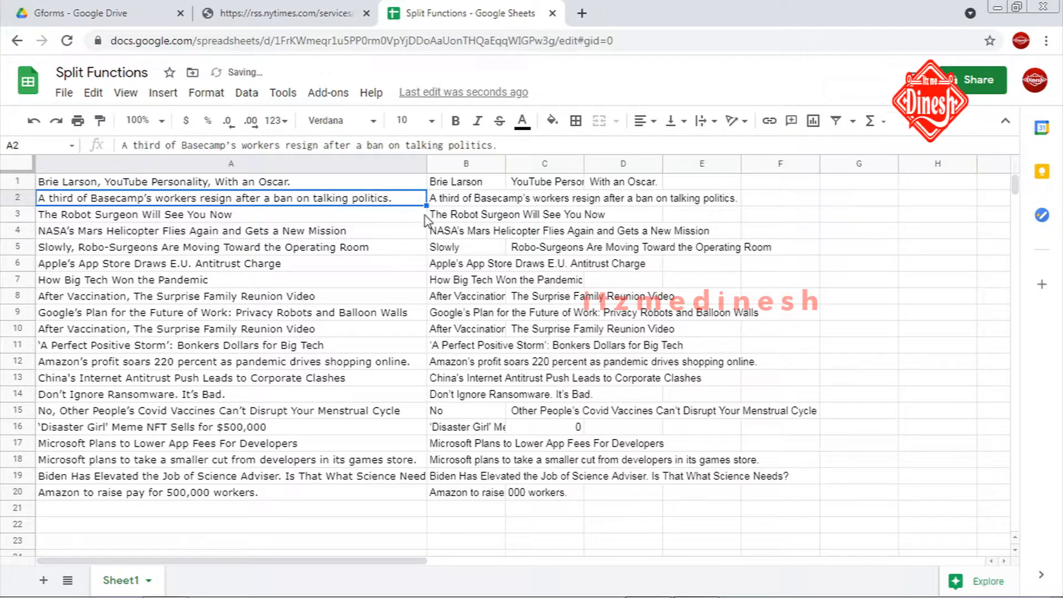
pyautogui.click(555, 184)
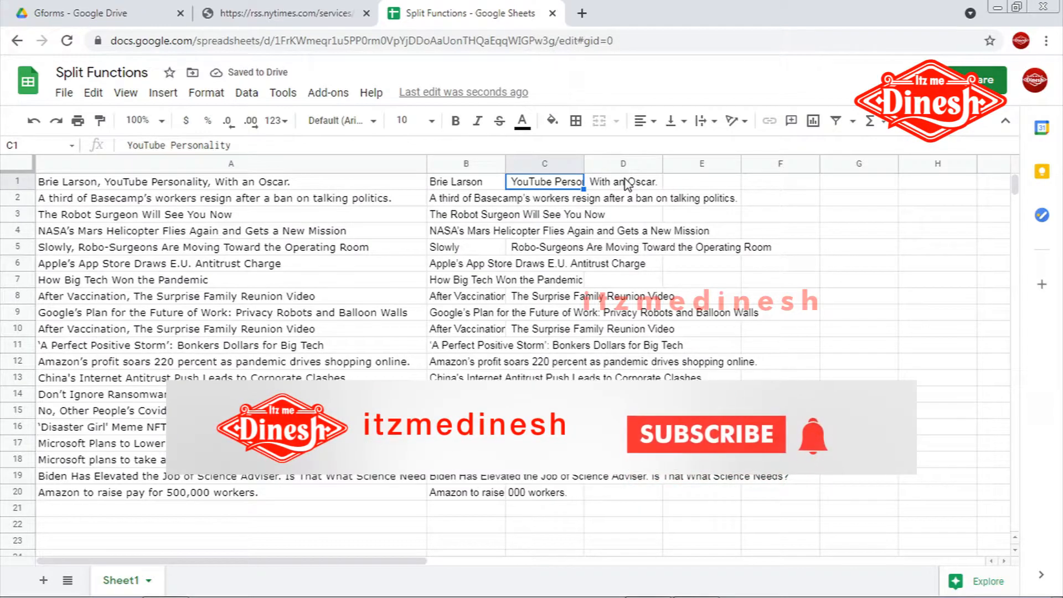
pyautogui.click(626, 184)
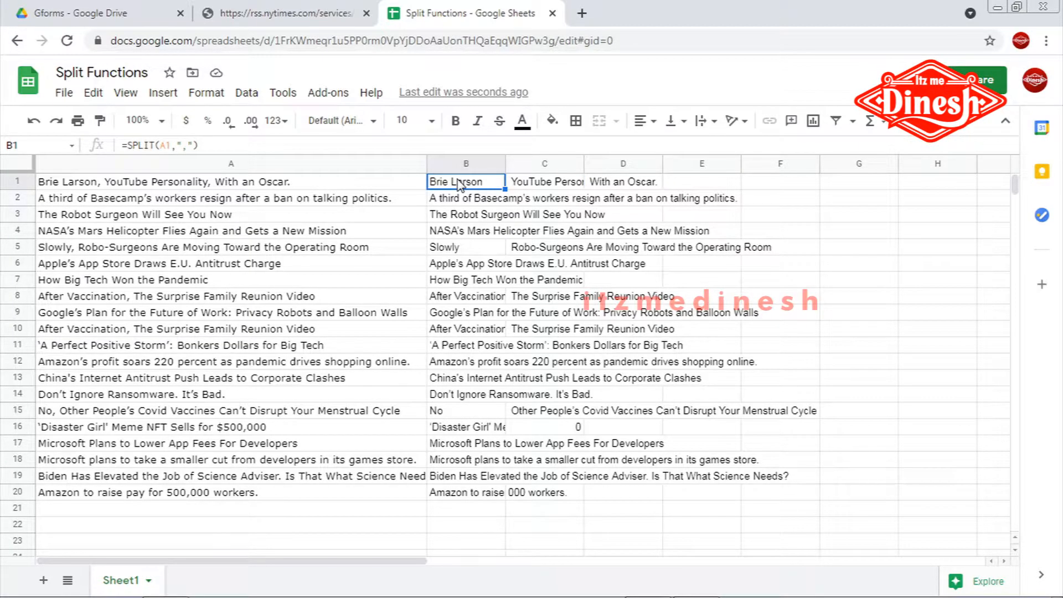
# Clear the split results from the range B1:E20.
pyautogui.moveTo(458, 184); pyautogui.dragTo(738, 509)
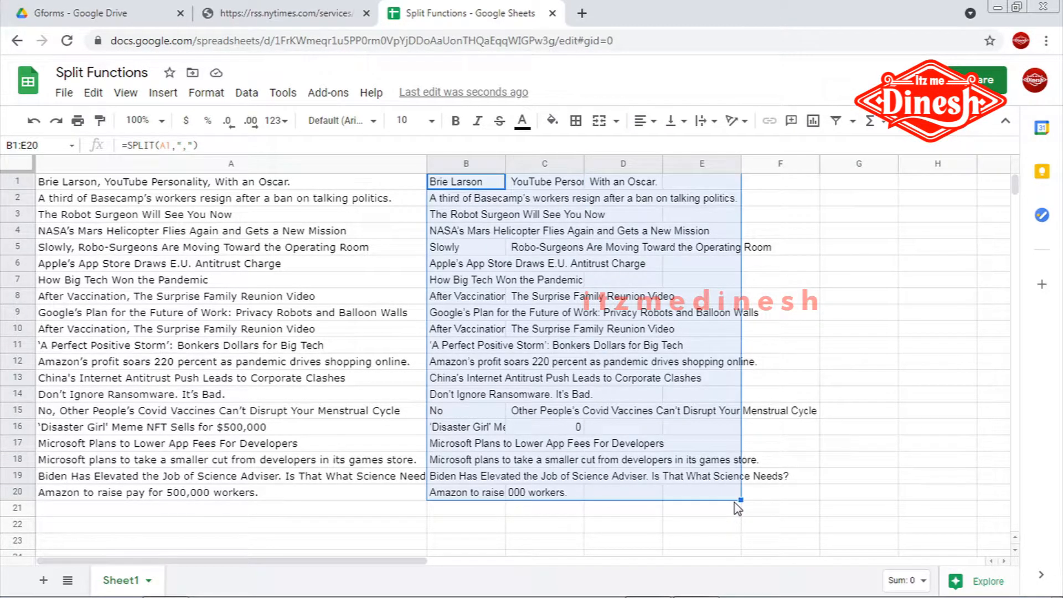
pyautogui.press('Delete')
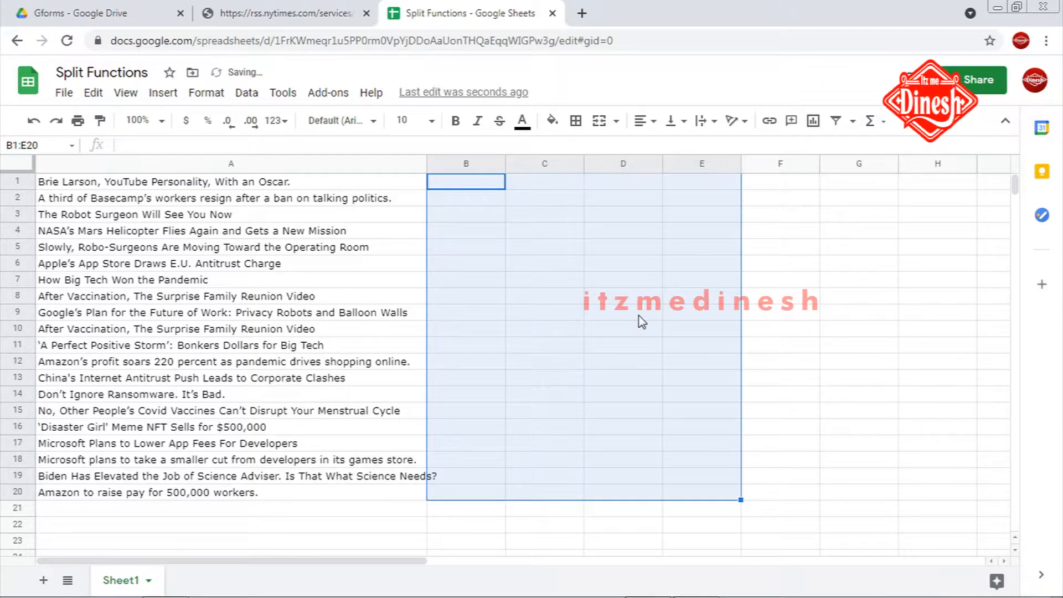
pyautogui.click(641, 320)
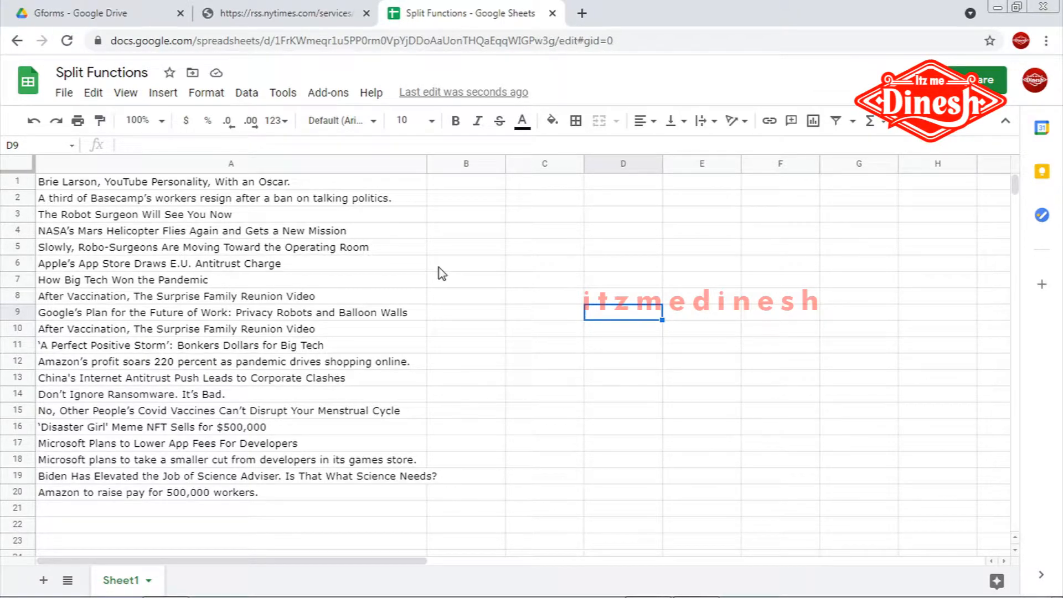
# Enter the sample values 1, 2 and 3 in cells C6 to C8.
pyautogui.click(560, 268)
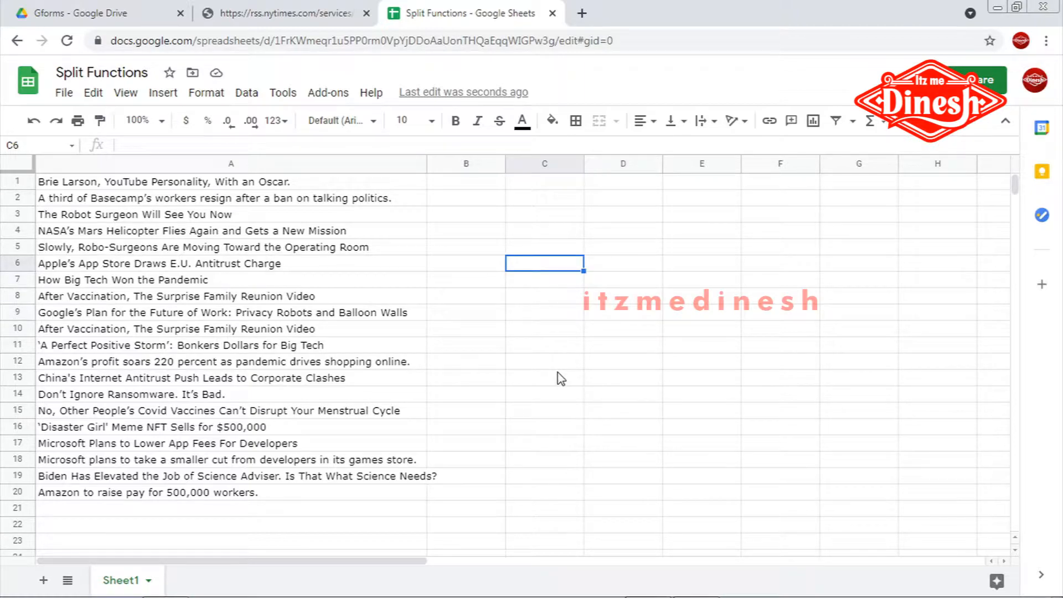
pyautogui.write('1')
pyautogui.press('Return')
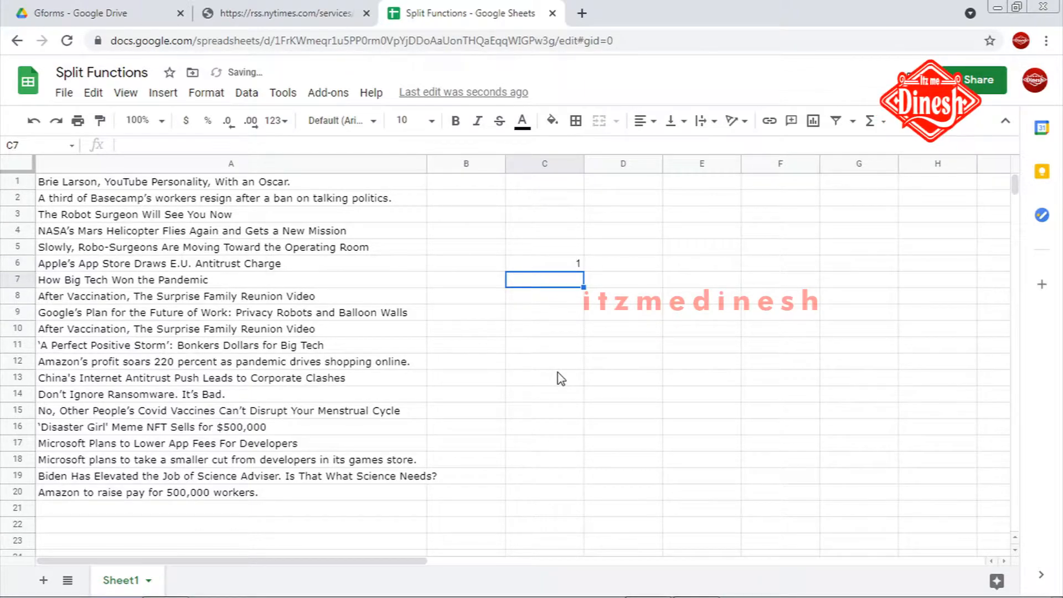
pyautogui.write('2')
pyautogui.press('Return')
pyautogui.write('3')
pyautogui.press('Return')
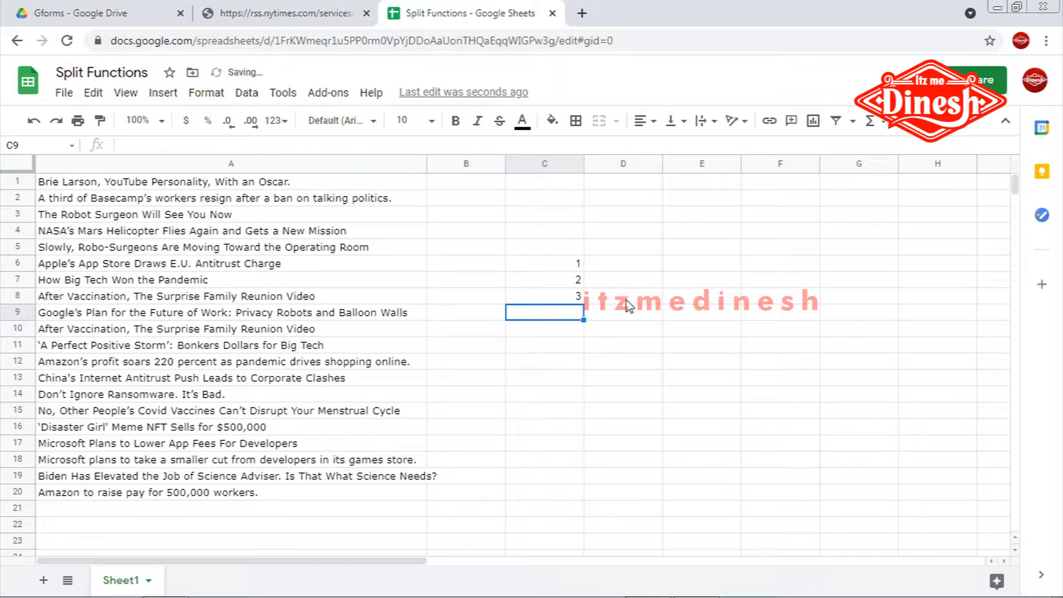
# In D6, enter an INDEX formula that returns the second item of the sample values: =INDEX(C6:C8,2).
pyautogui.click(619, 266)
pyautogui.write('=inde')
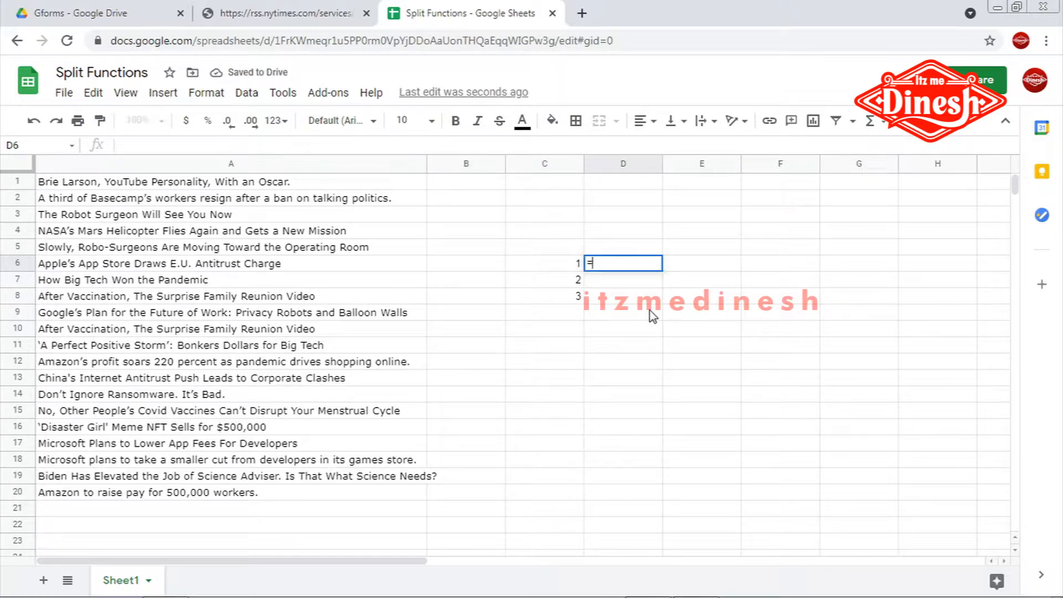
pyautogui.press('Tab')
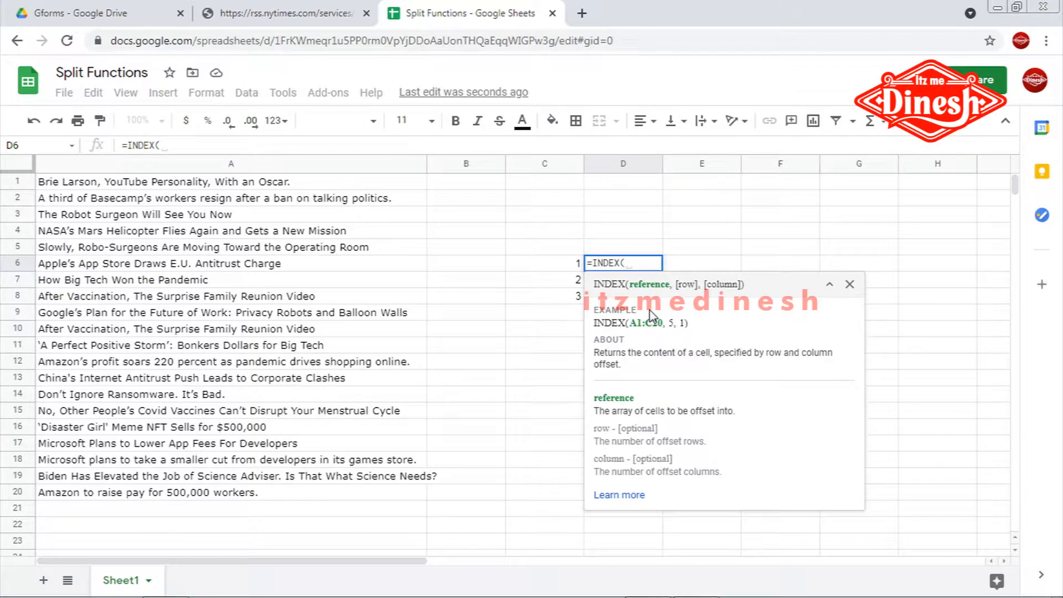
pyautogui.press('Left')
pyautogui.hotkey('shift', 'Down')
pyautogui.hotkey('shift', 'Down')
pyautogui.write(',')
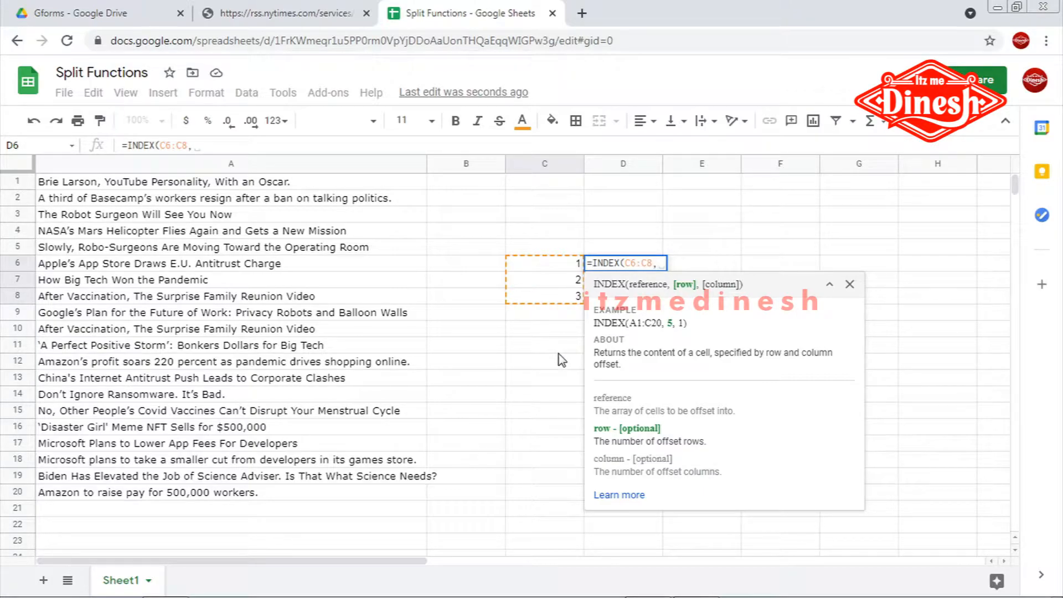
pyautogui.write('2)')
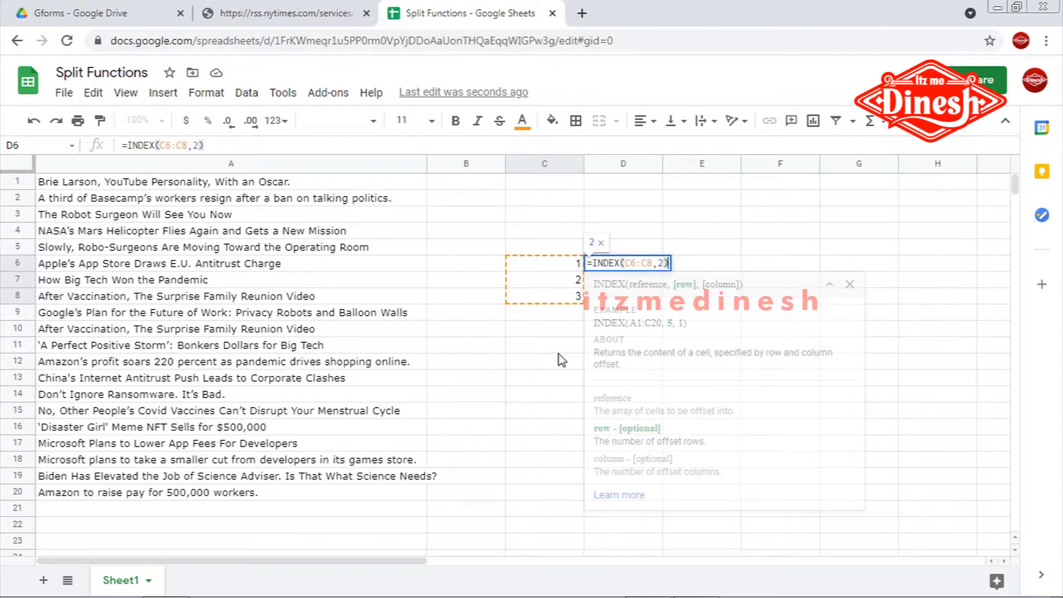
pyautogui.press('Return')
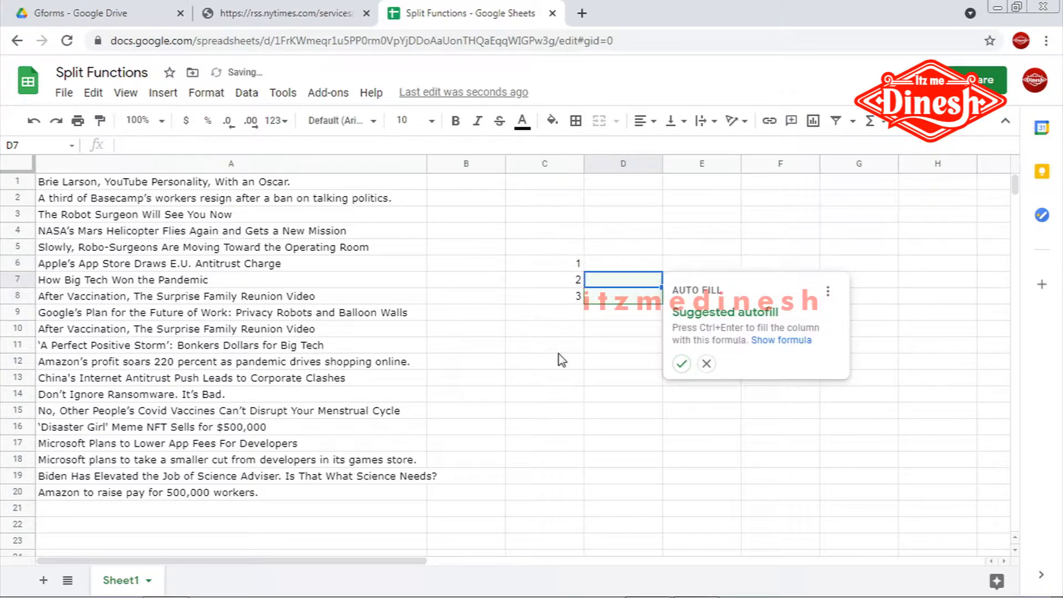
# Change the INDEX formula in D6 to return the third sample value: =INDEX(C6:C8,3).
pyautogui.click(622, 265)
pyautogui.hotkey('ctrl', 'c')
pyautogui.doubleClick(640, 263)
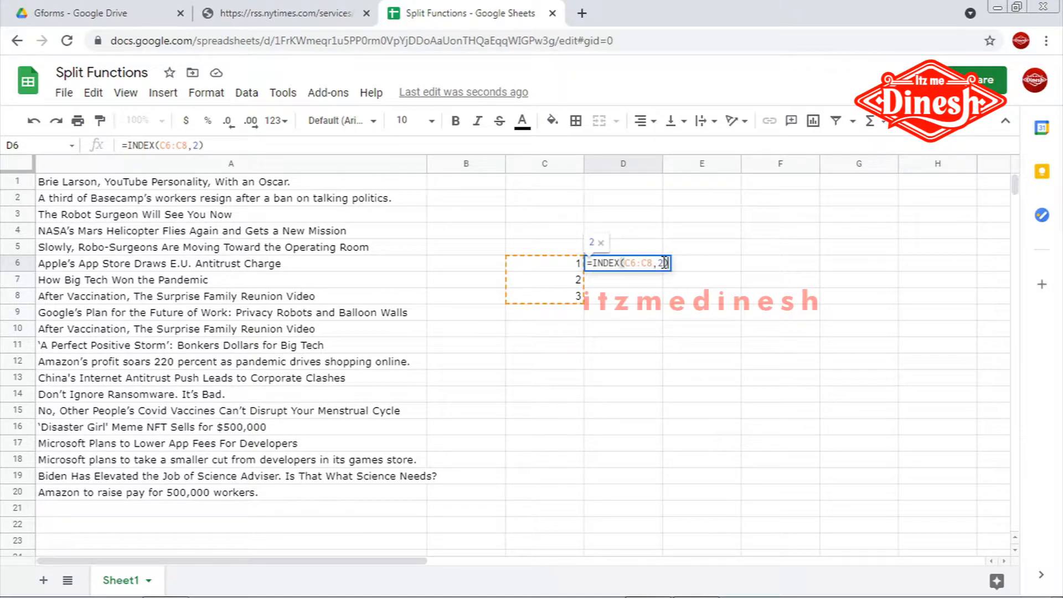
pyautogui.press('BackSpace')
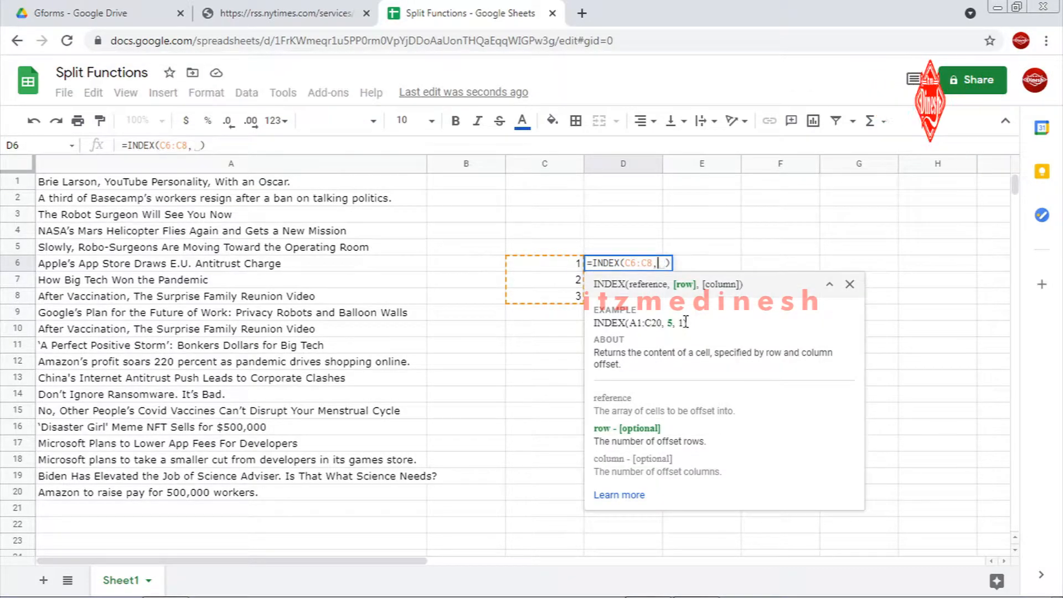
pyautogui.press('Return')
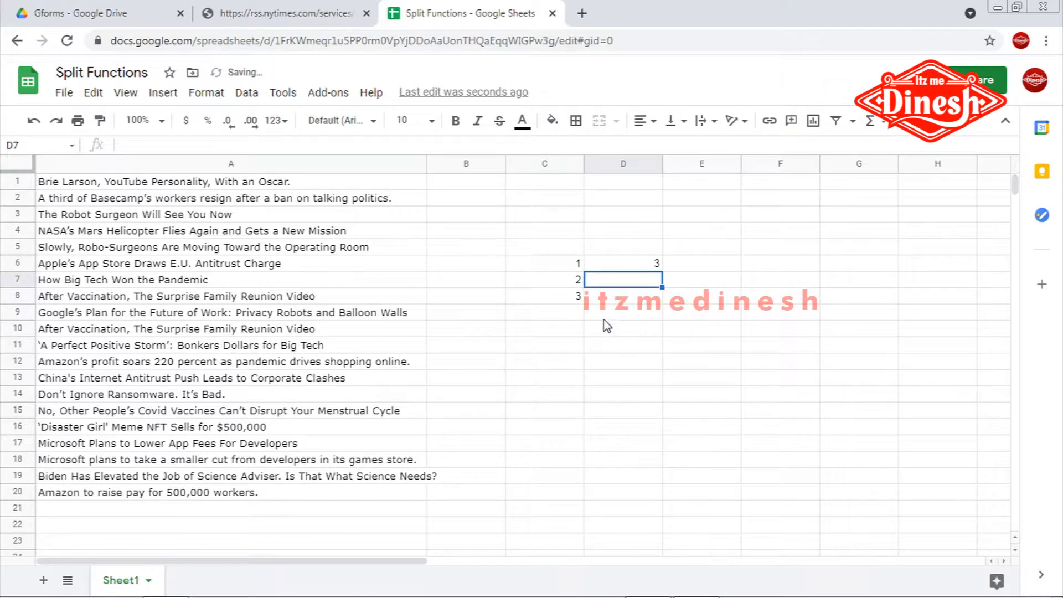
# Set the third sample value in C8 to 10 and check the INDEX formula's result in D6.
pyautogui.click(576, 299)
pyautogui.write('10')
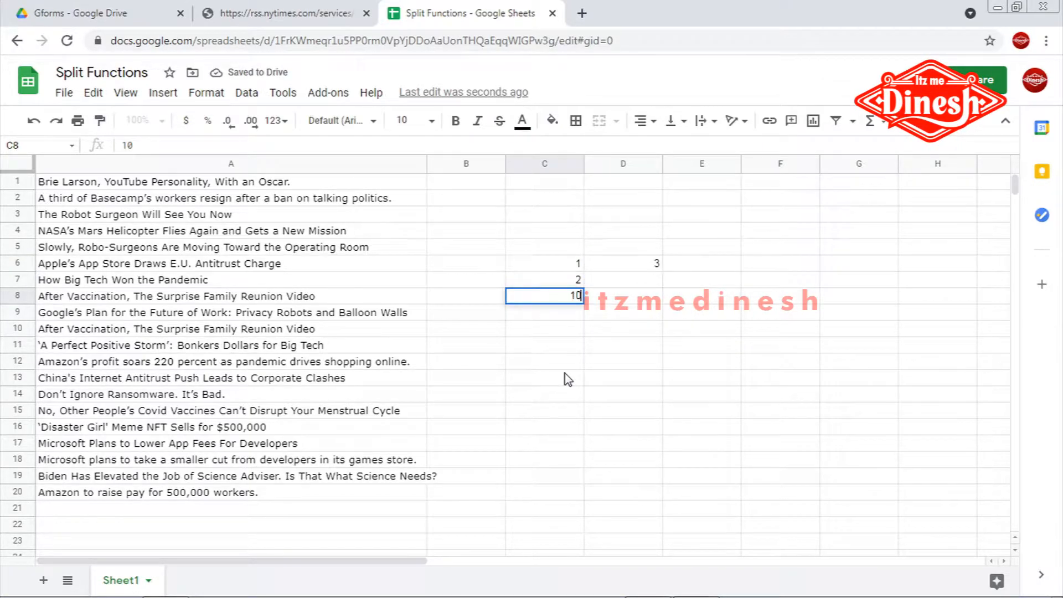
pyautogui.press('Return')
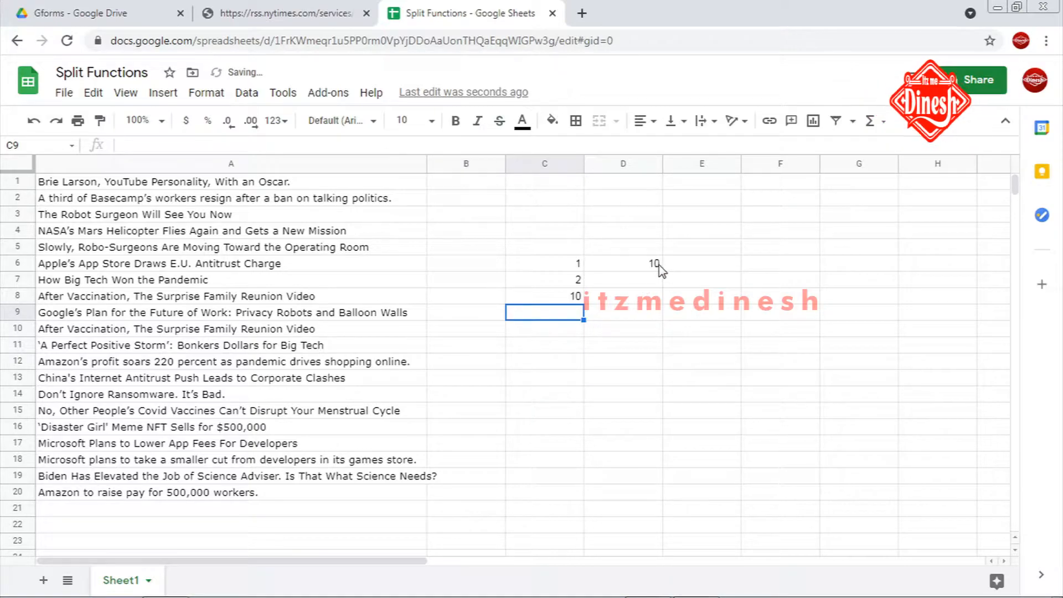
pyautogui.click(659, 265)
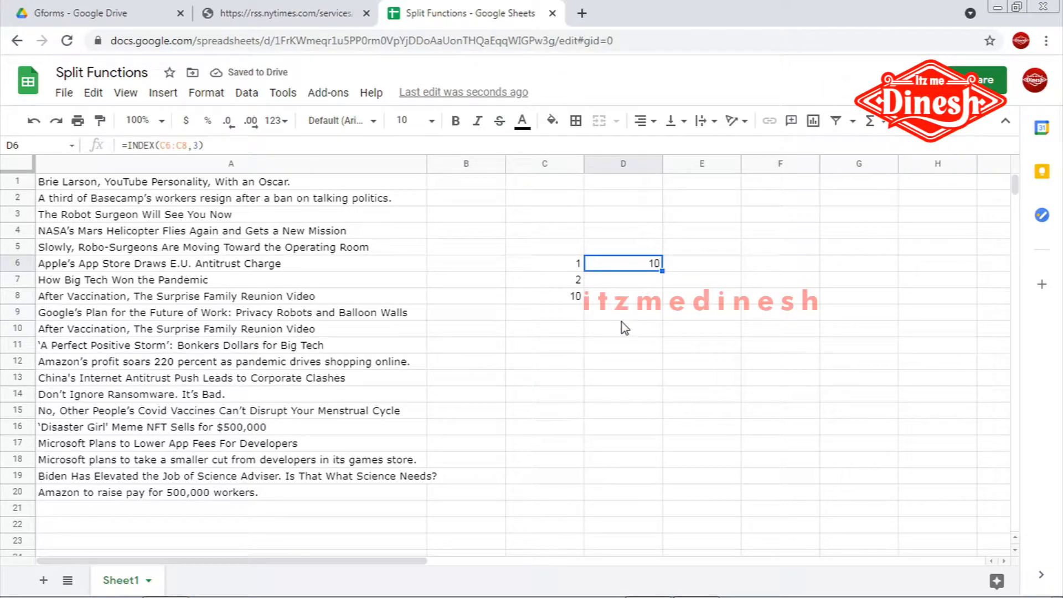
# Clear the sample values and the INDEX result from the range C5:E14.
pyautogui.moveTo(561, 247); pyautogui.dragTo(693, 397)
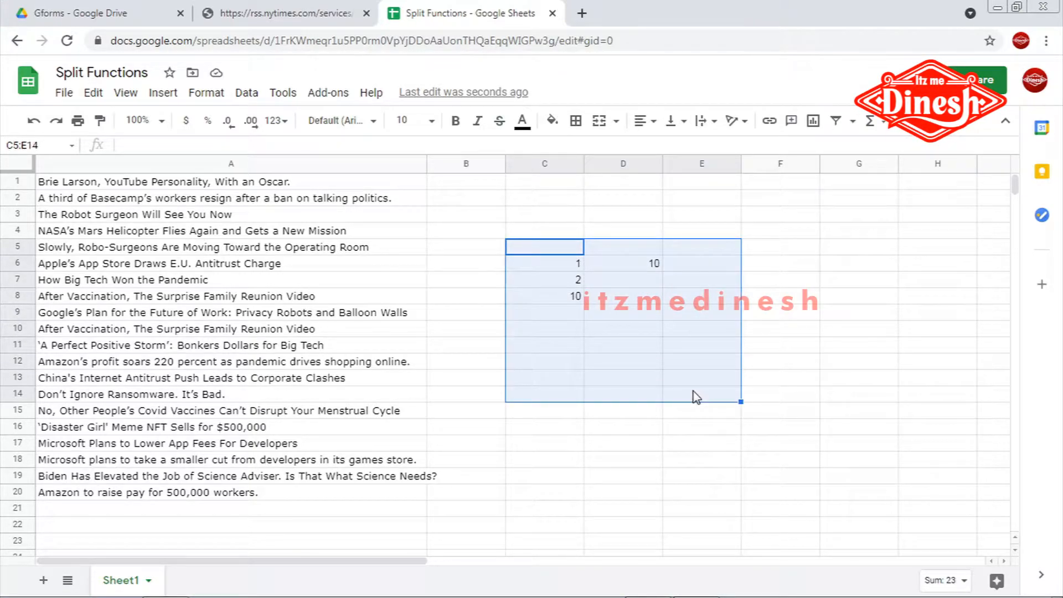
pyautogui.press('Delete')
pyautogui.click(469, 201)
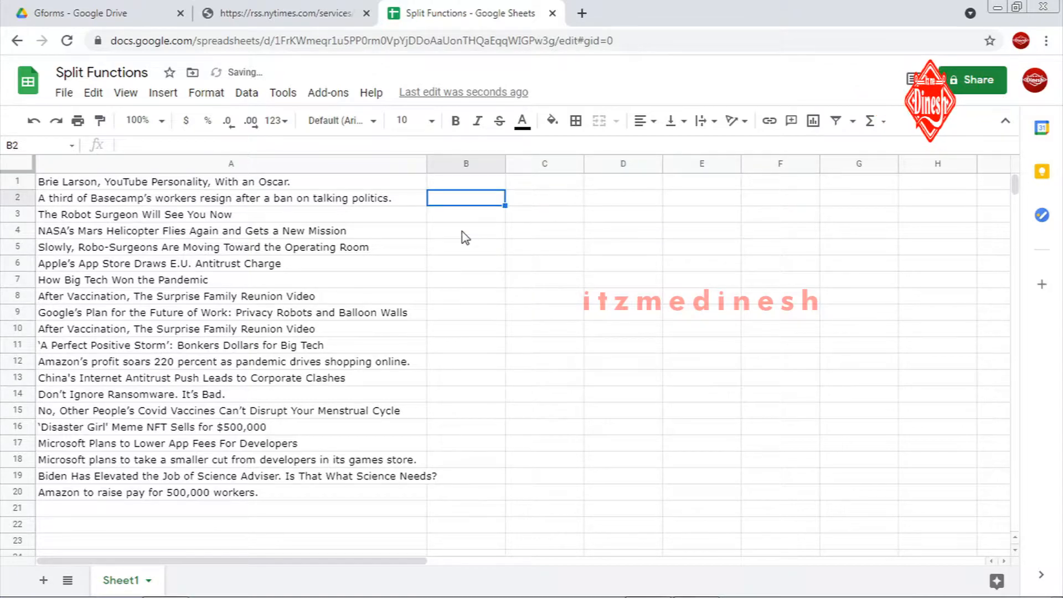
# In B1, nest a SPLIT of A1 by spaces inside INDEX, entering =INDEX(SPLIT(A1," ")1).
pyautogui.click(456, 187)
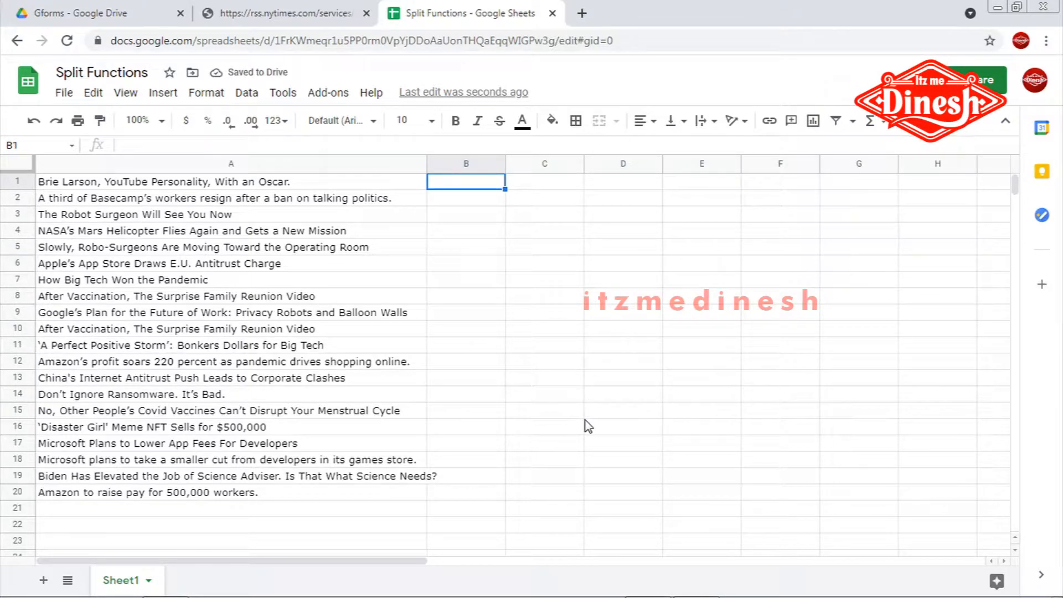
pyautogui.write('=INDEX(')
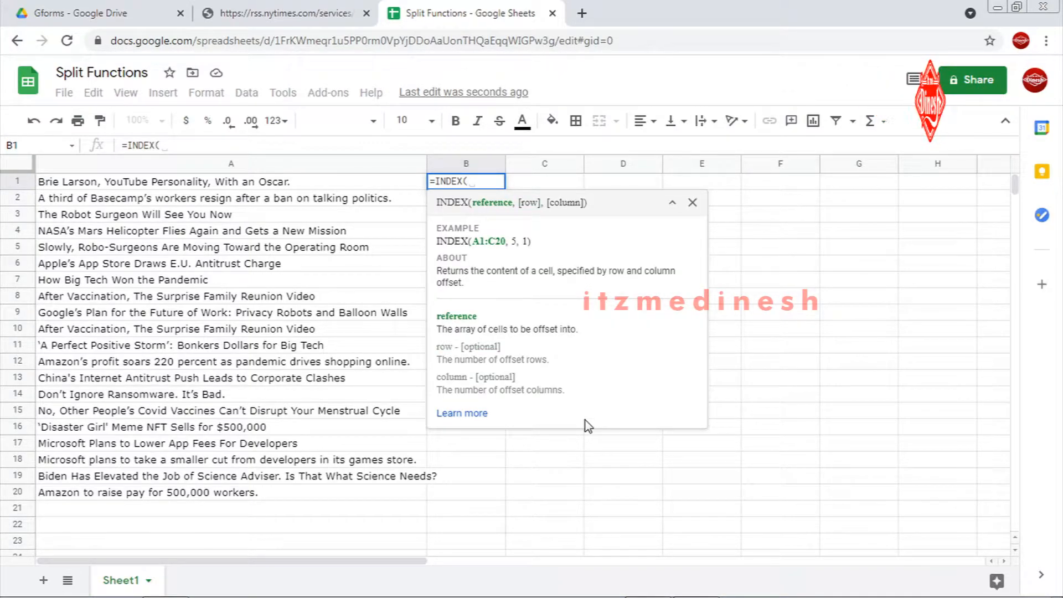
pyautogui.write('spli')
pyautogui.press('Tab')
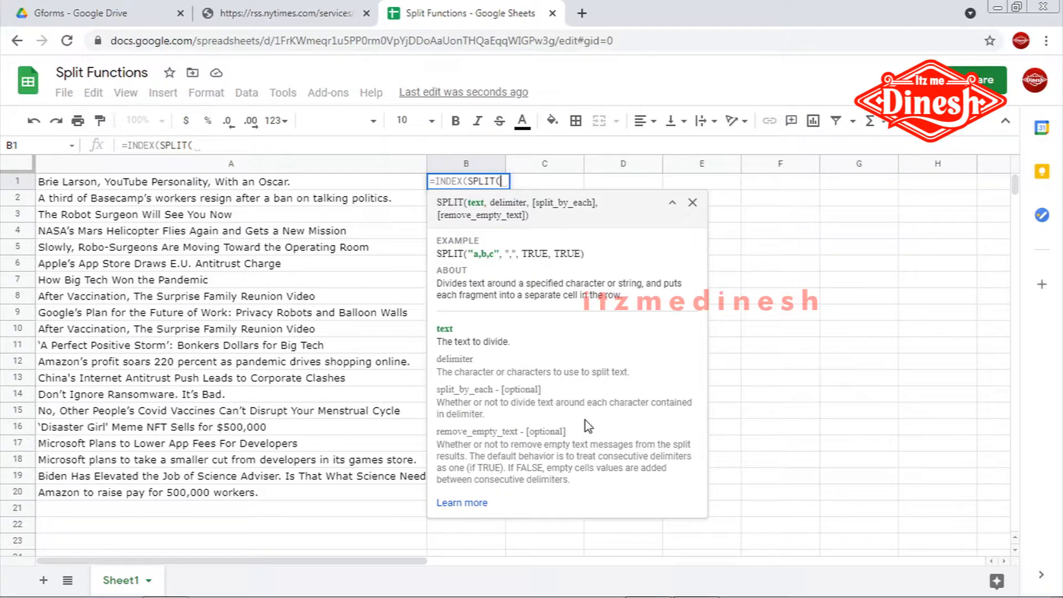
pyautogui.press('Left')
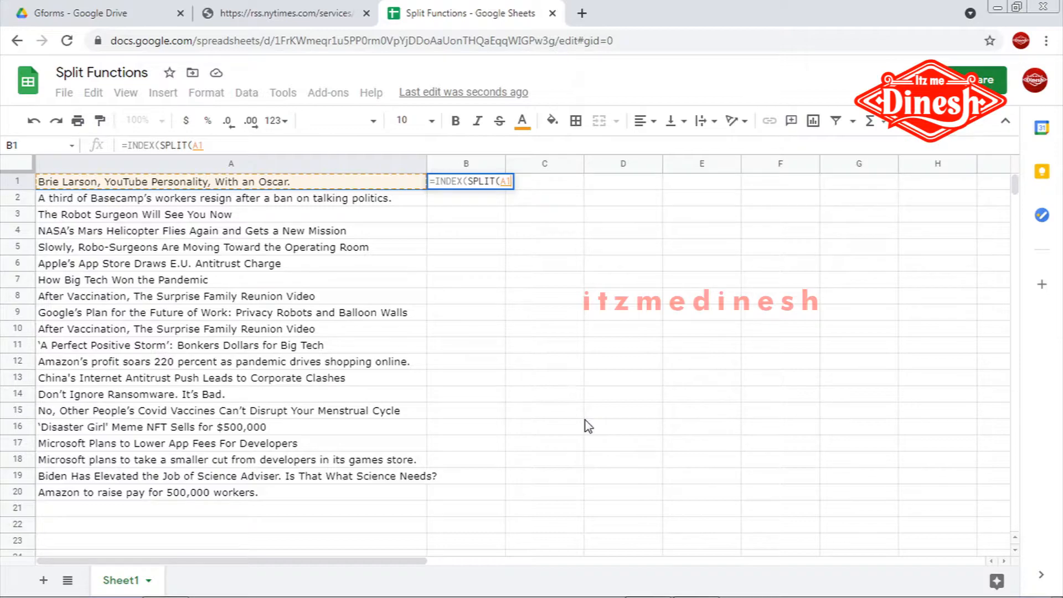
pyautogui.write(', ')
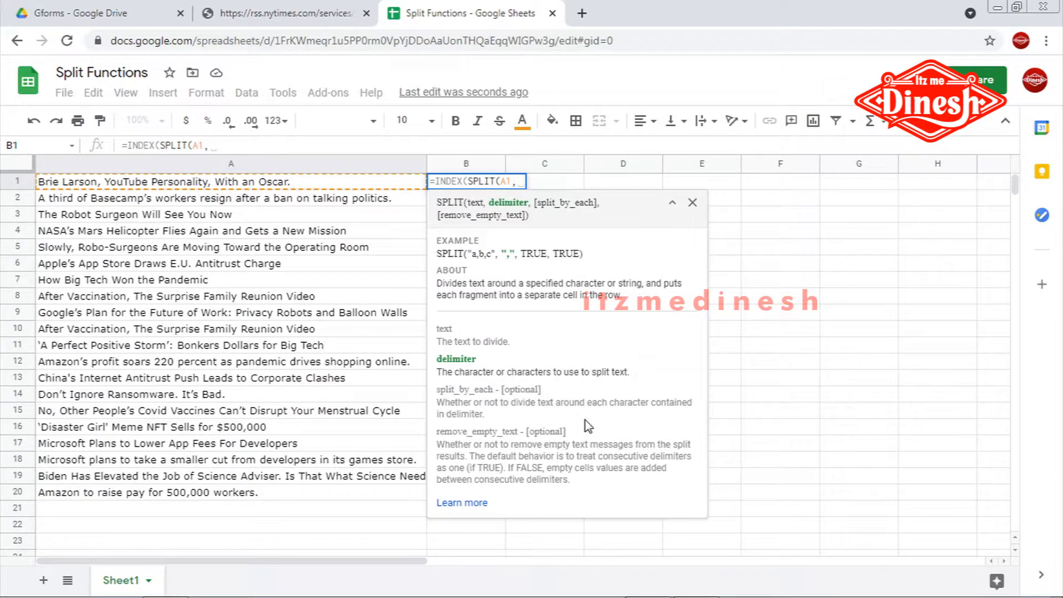
pyautogui.write('" ")')
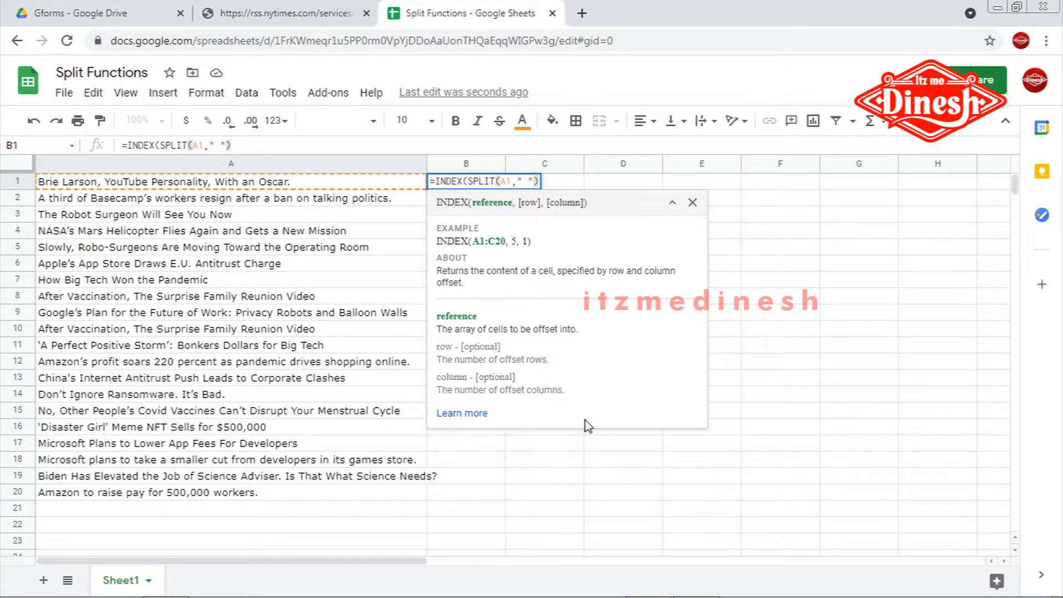
pyautogui.write(')')
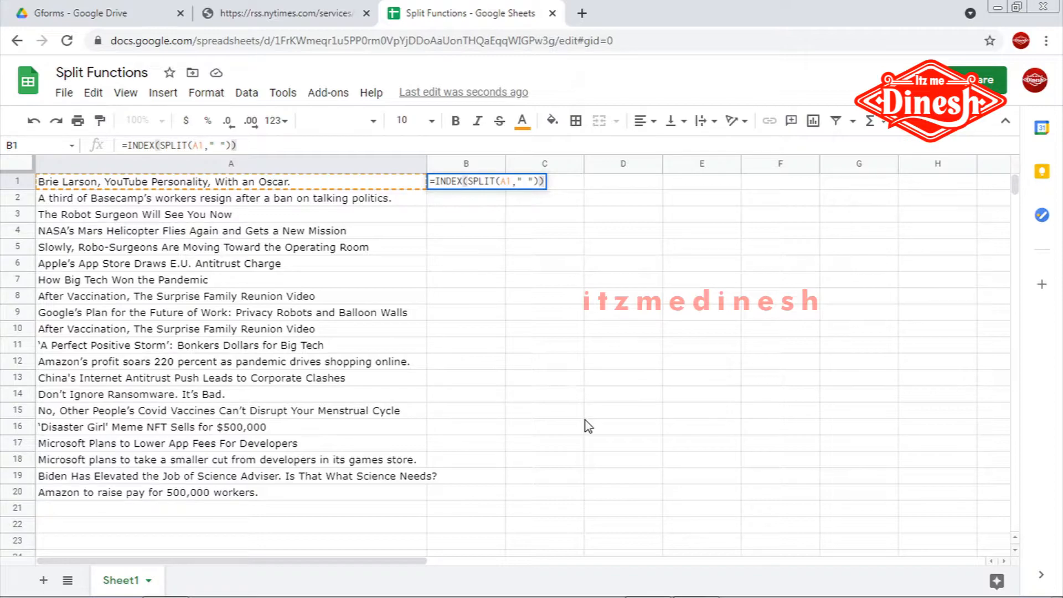
pyautogui.press('Left')
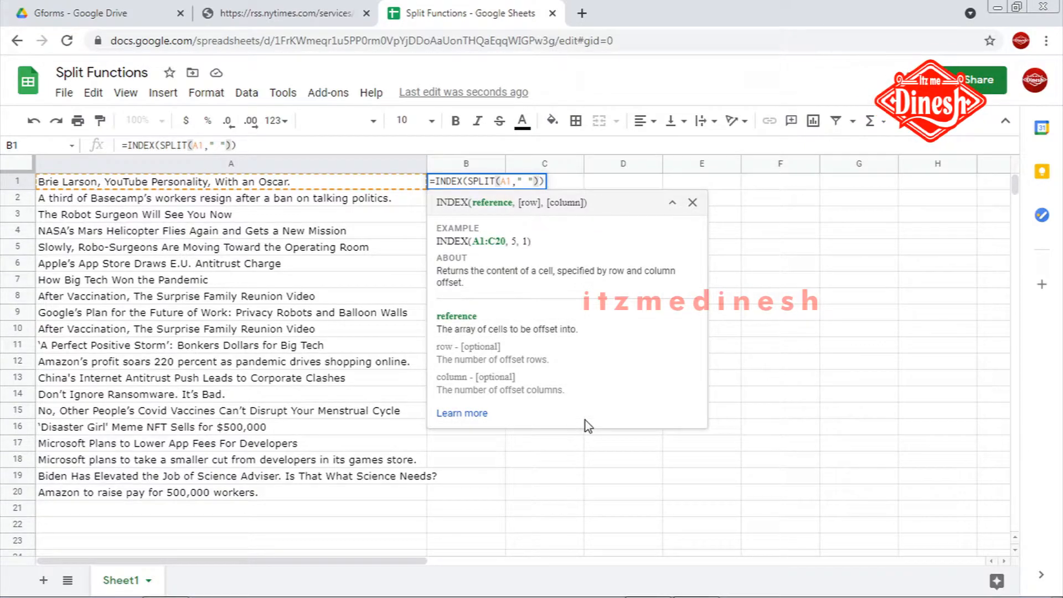
pyautogui.write('1')
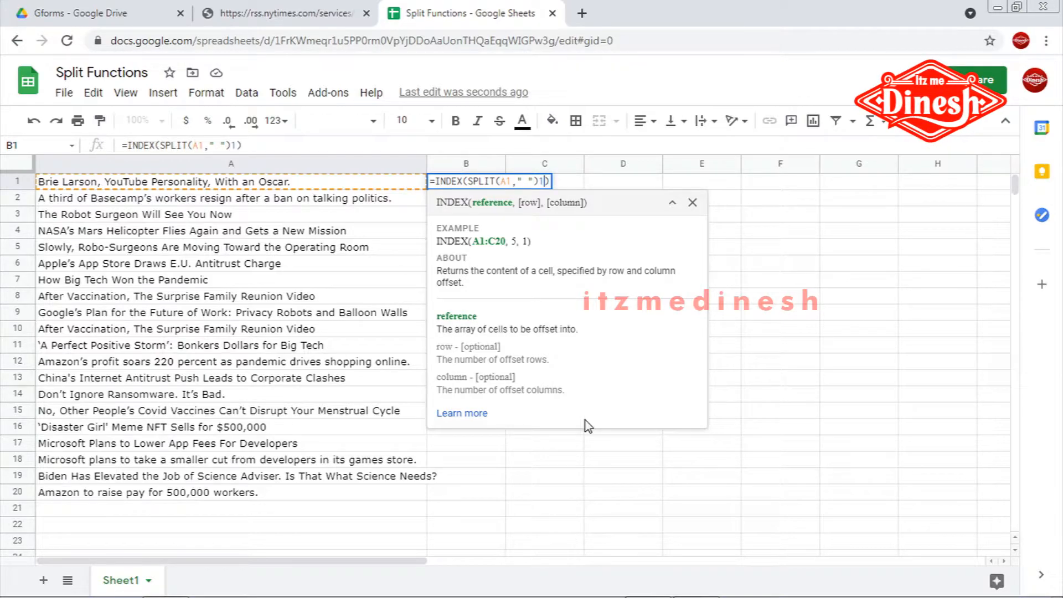
pyautogui.press('Return')
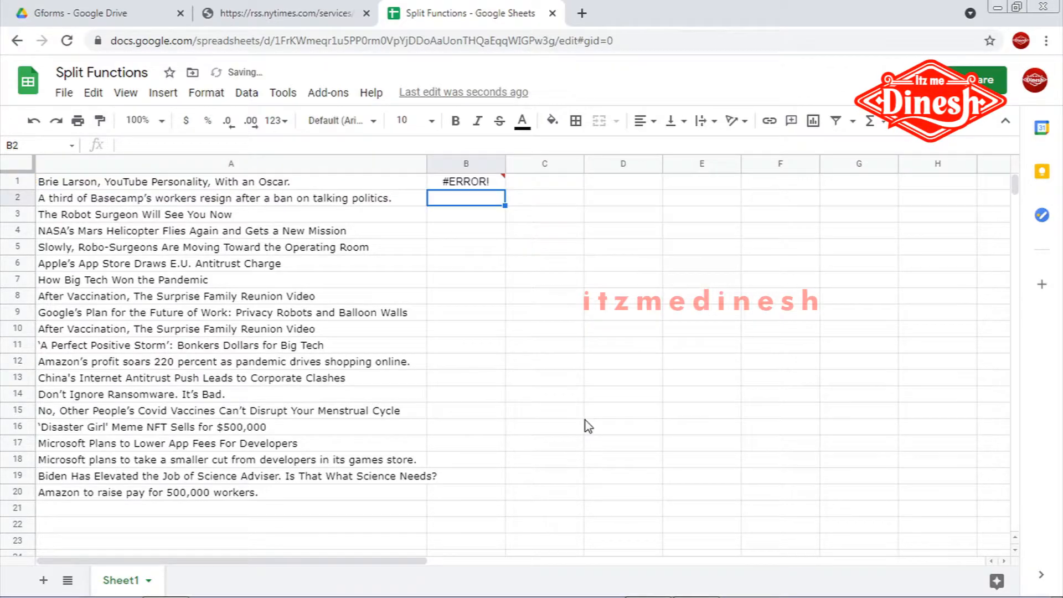
# Correct the B1 formula to =INDEX(SPLIT(A1," "),1) and fill it down through B20.
pyautogui.moveTo(493, 189)
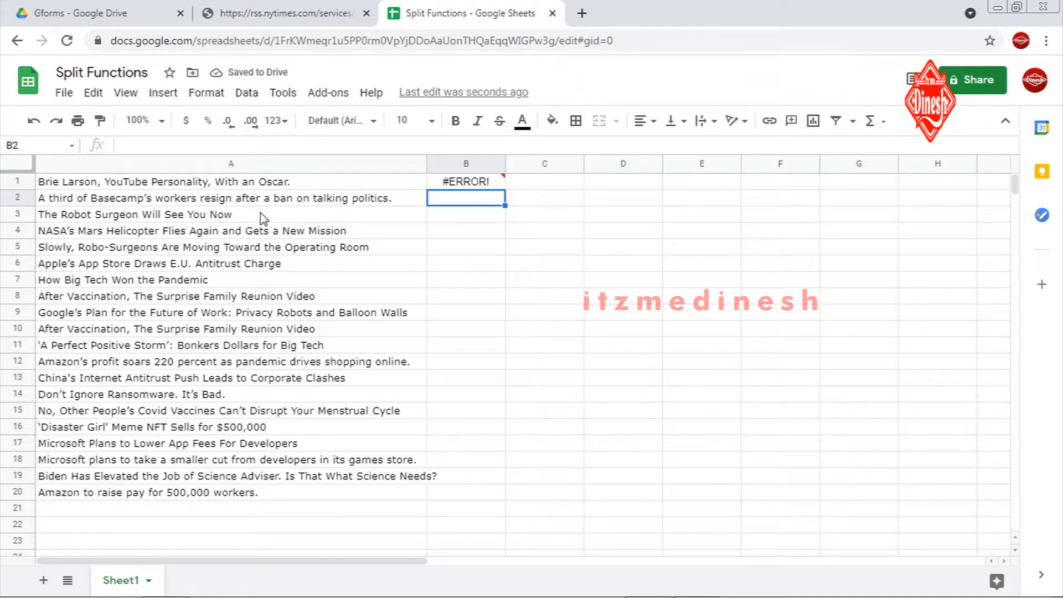
pyautogui.click(491, 187)
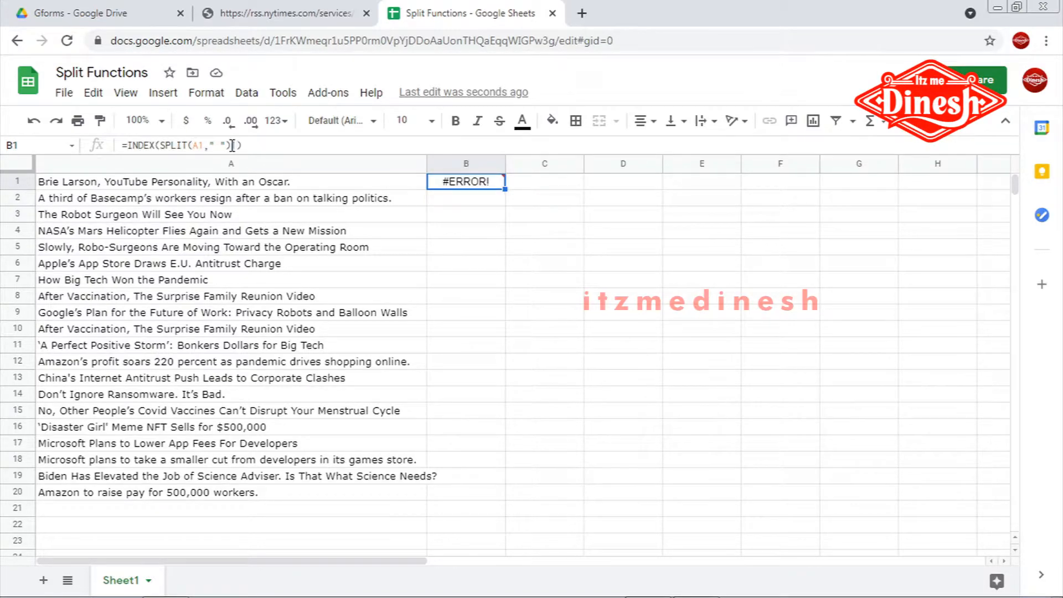
pyautogui.click(232, 145)
pyautogui.write(',1')
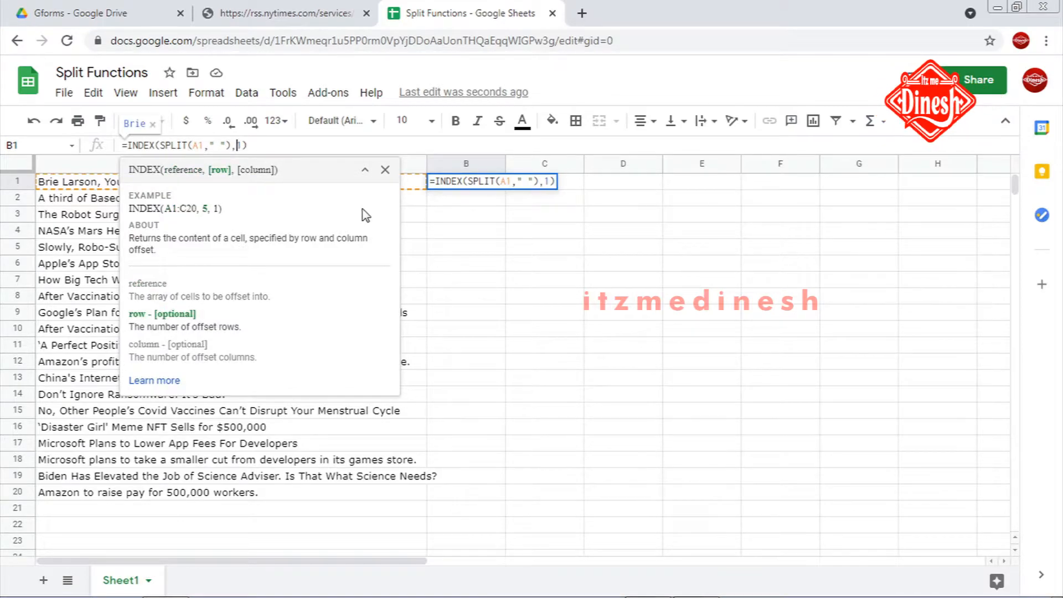
pyautogui.press('Return')
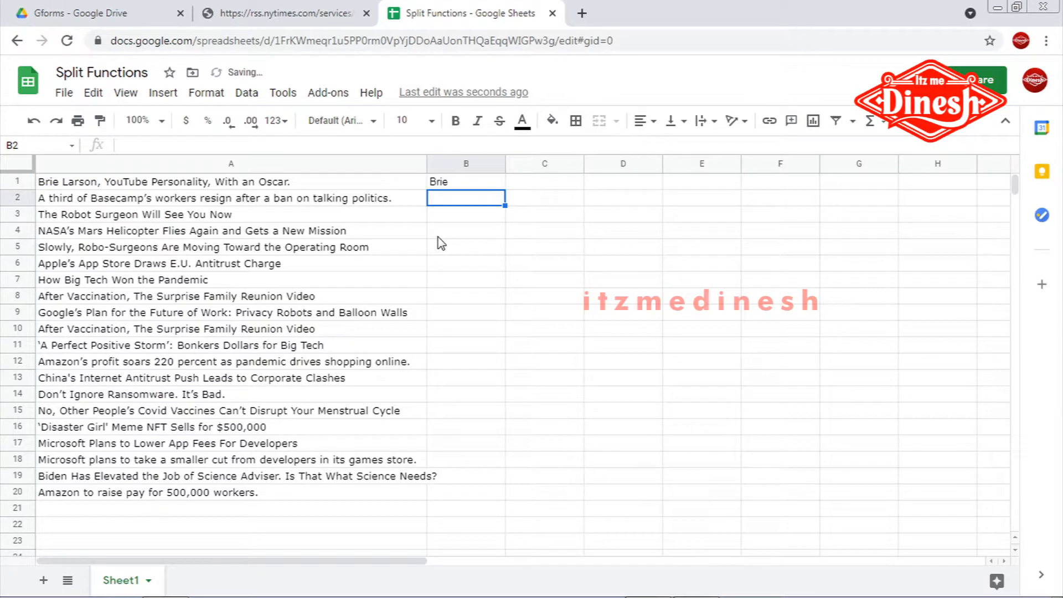
pyautogui.click(469, 182)
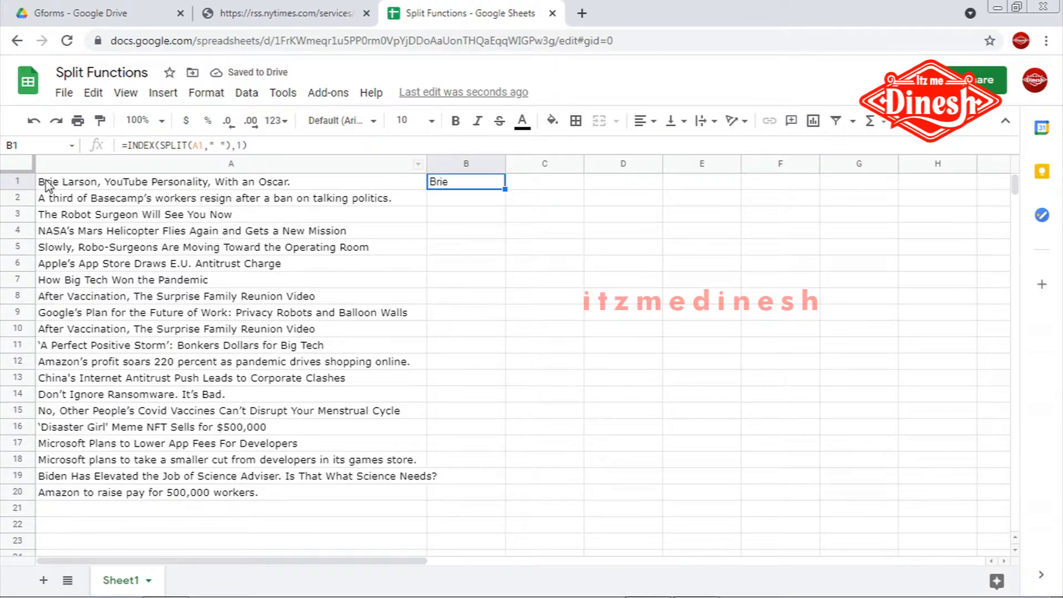
pyautogui.moveTo(504, 189); pyautogui.dragTo(497, 495)
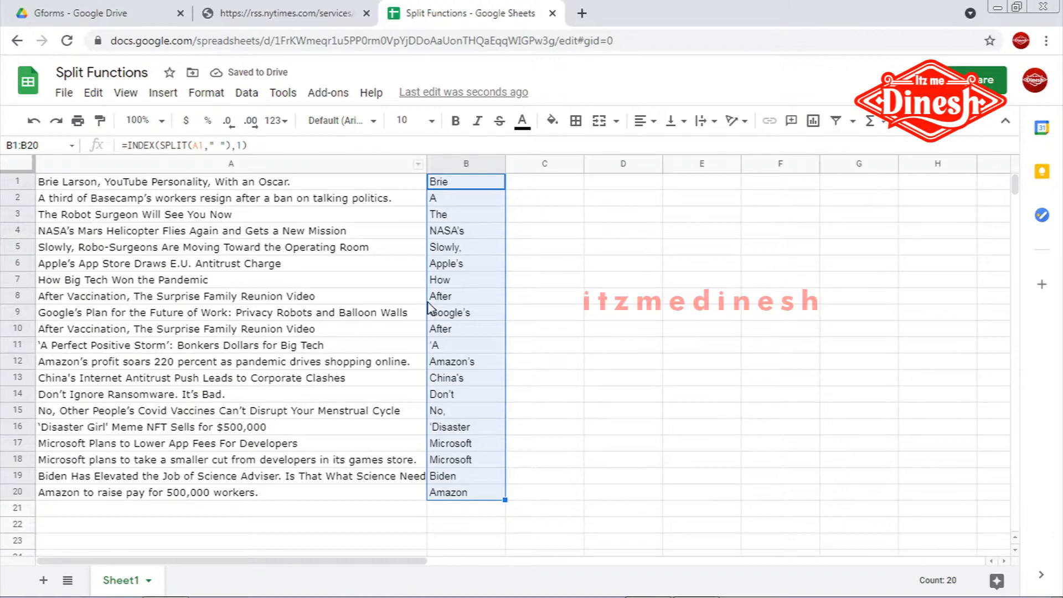
# Add a leading space to the A2 headline and compare its first word with the formula in B1.
pyautogui.click(41, 200)
pyautogui.doubleClick(41, 194)
pyautogui.click(40, 195)
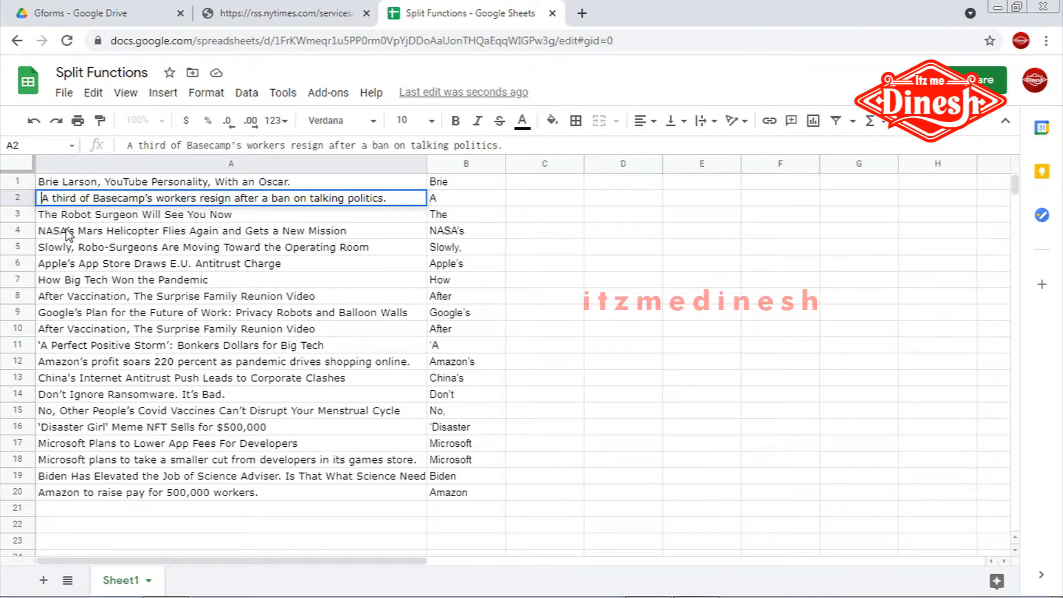
pyautogui.press('Return')
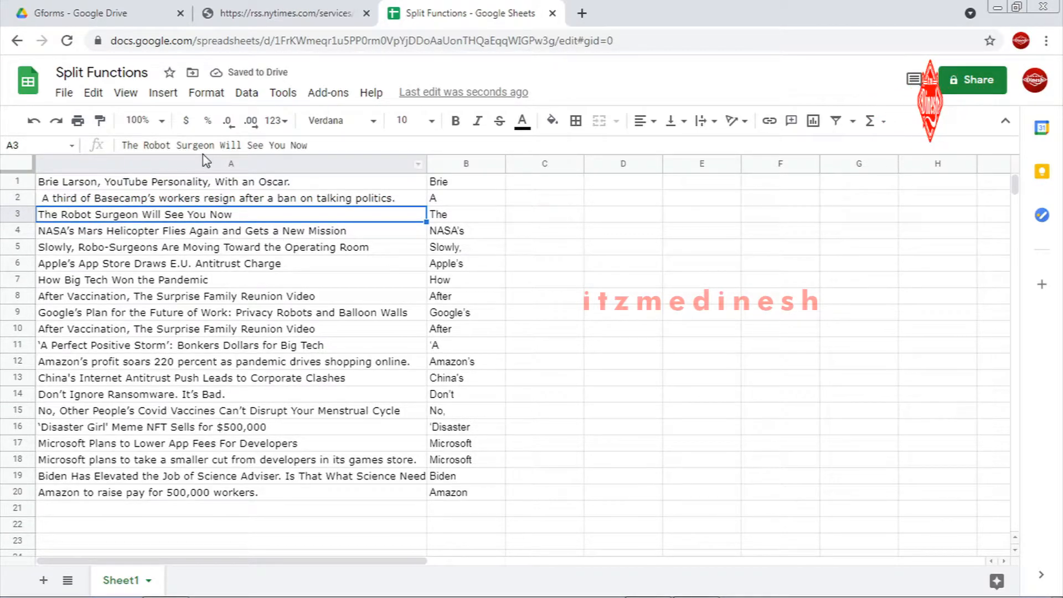
pyautogui.click(456, 182)
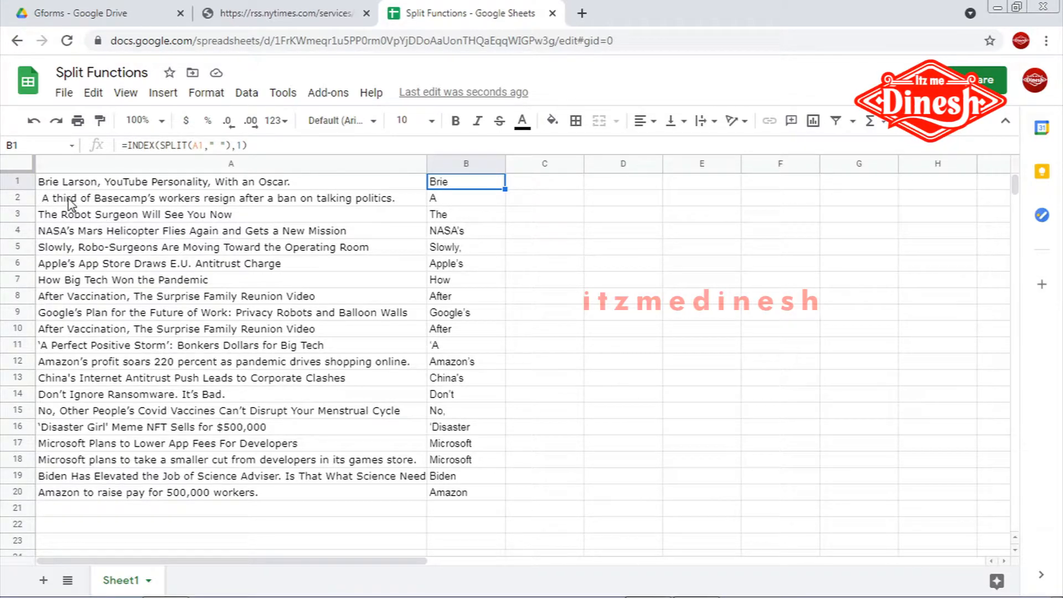
# Remove the leading space from the A2 headline.
pyautogui.doubleClick(41, 199)
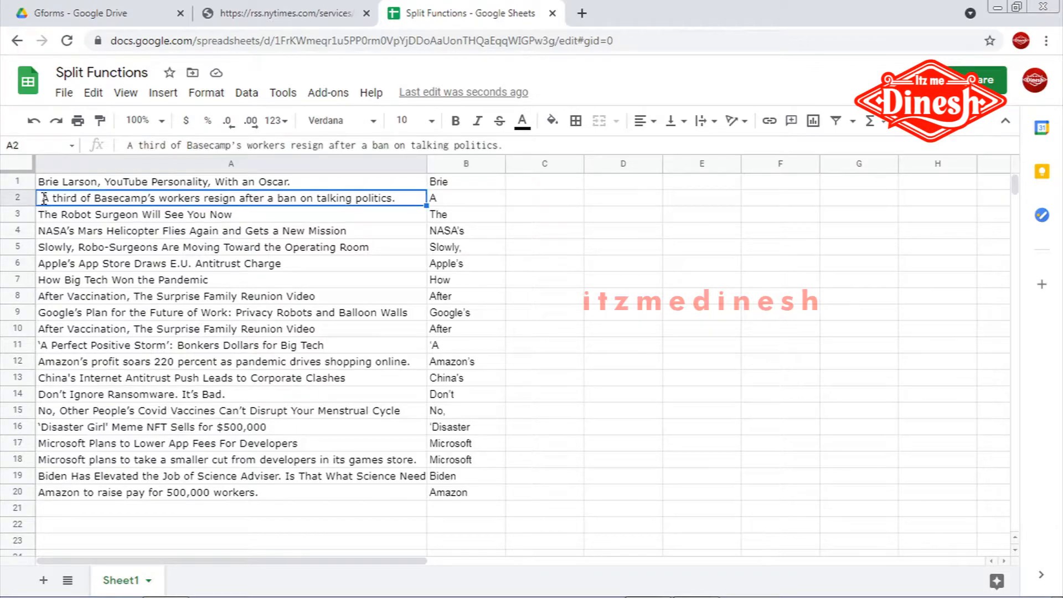
pyautogui.press('BackSpace')
pyautogui.click(540, 335)
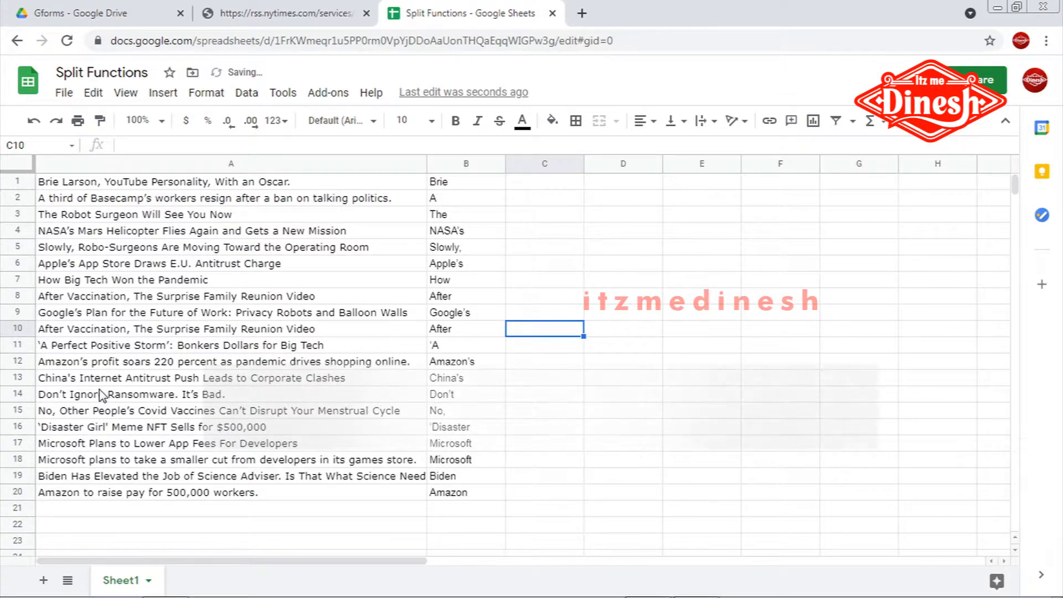
# Begin a word-count formula in C1 with COUNTA wrapped around a SPLIT of A1.
pyautogui.click(76, 183)
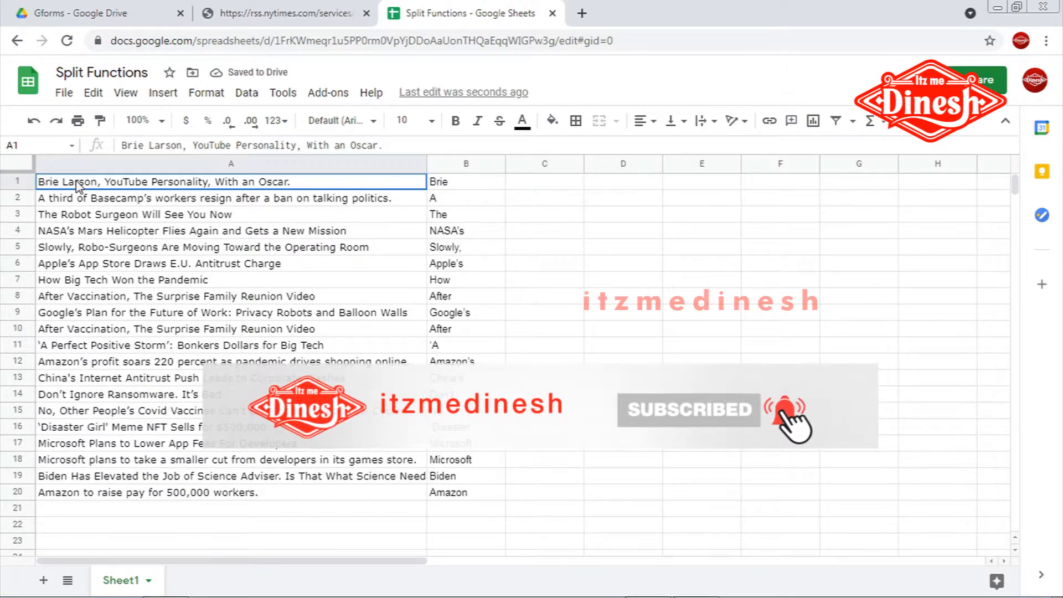
pyautogui.click(564, 188)
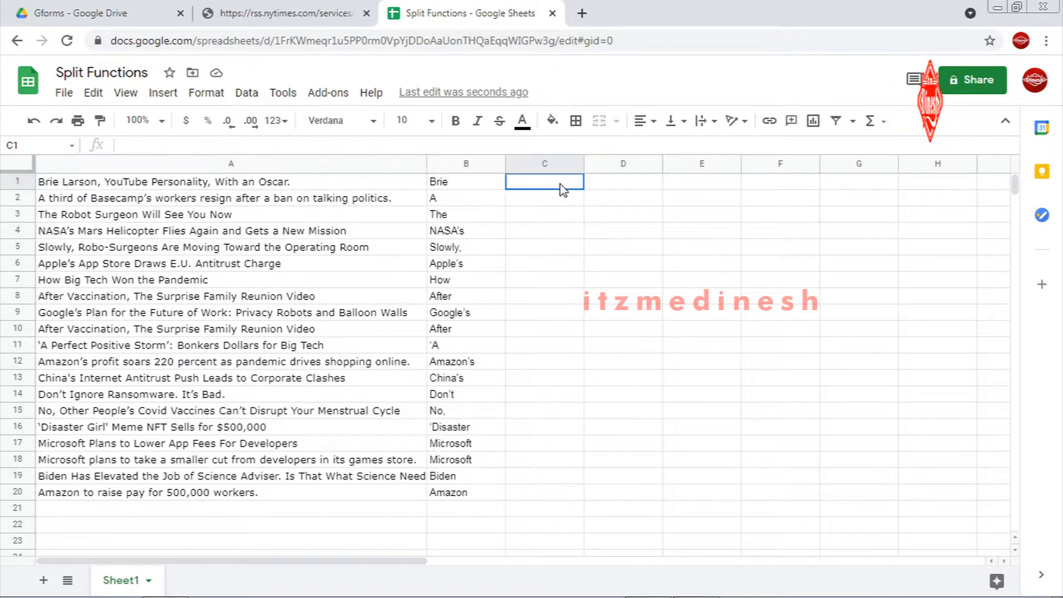
pyautogui.click(479, 188)
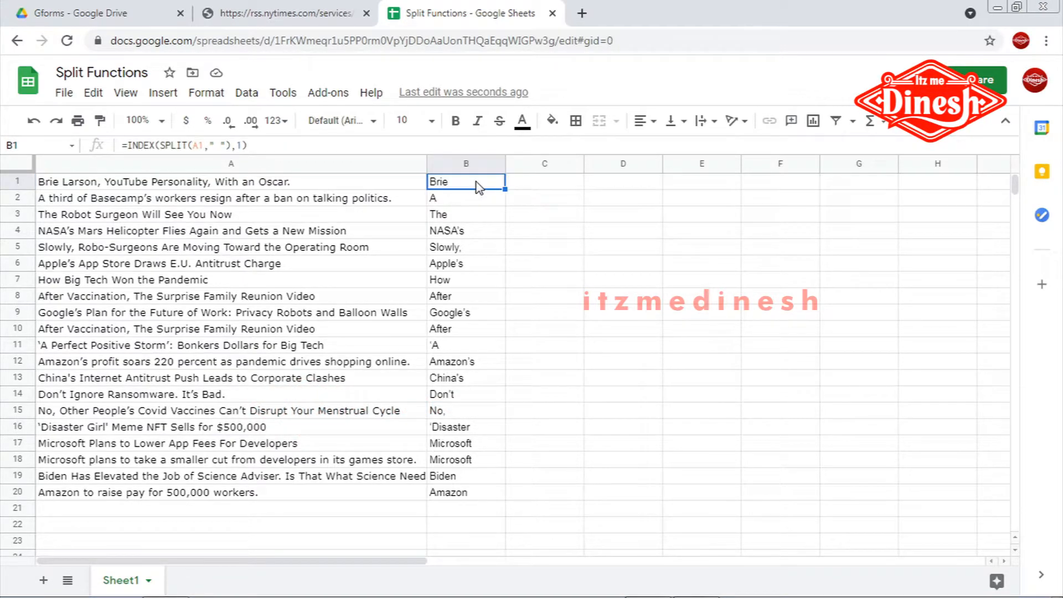
pyautogui.click(552, 187)
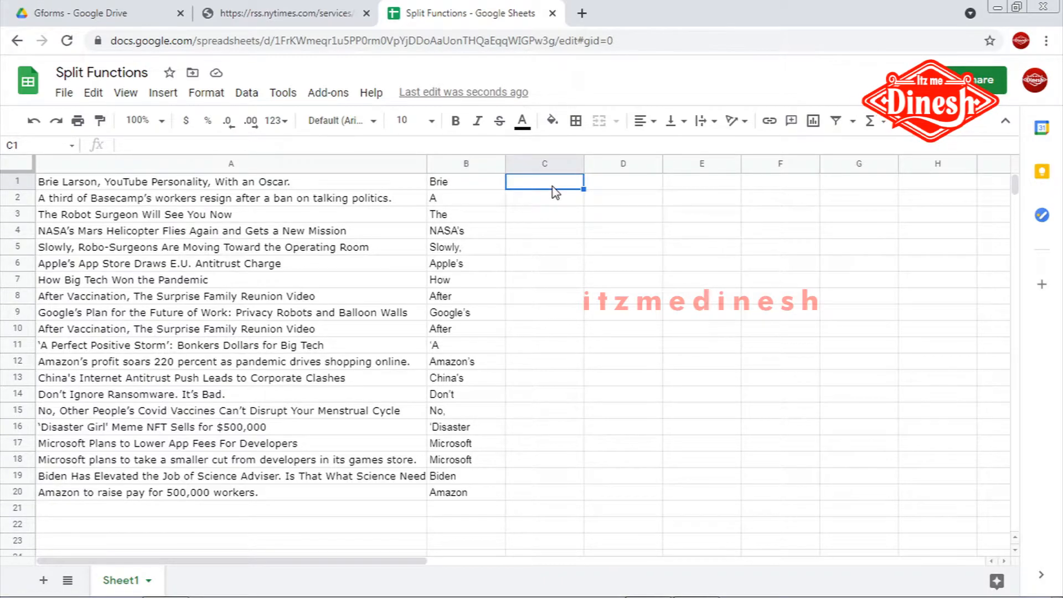
pyautogui.write('=')
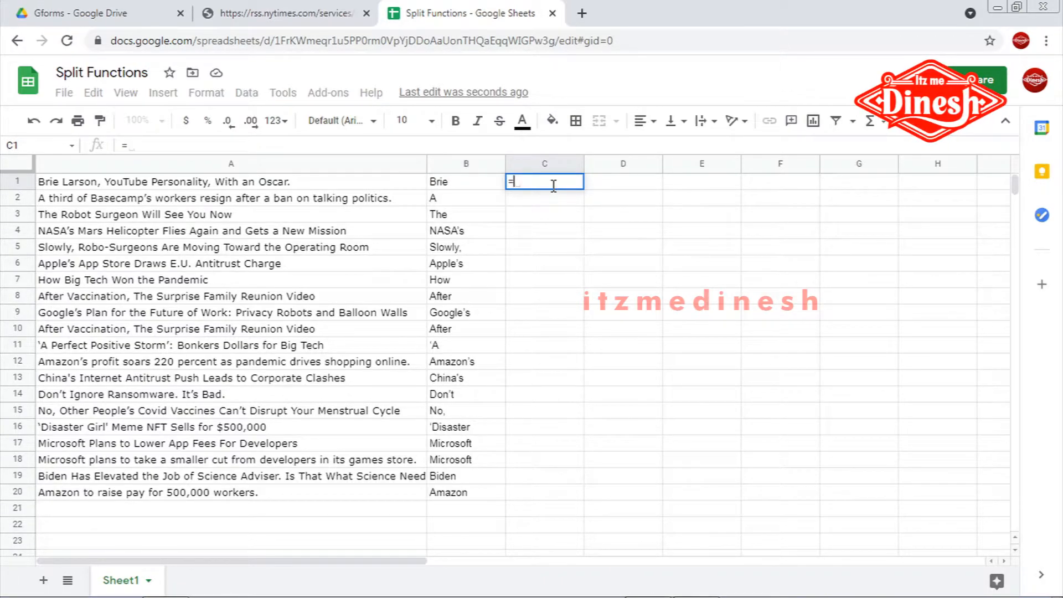
pyautogui.write('counta')
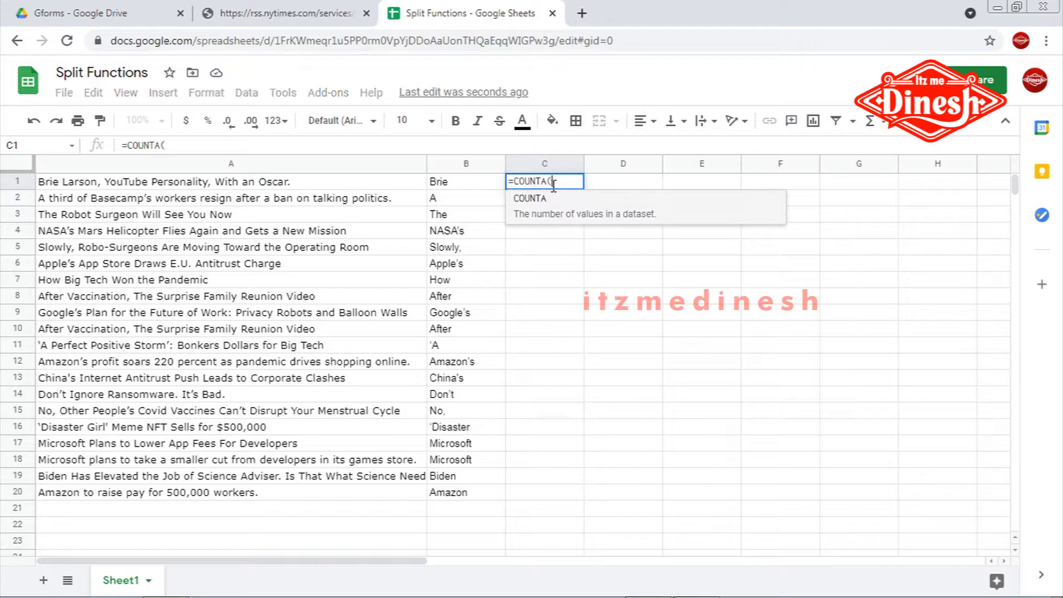
pyautogui.press('Tab')
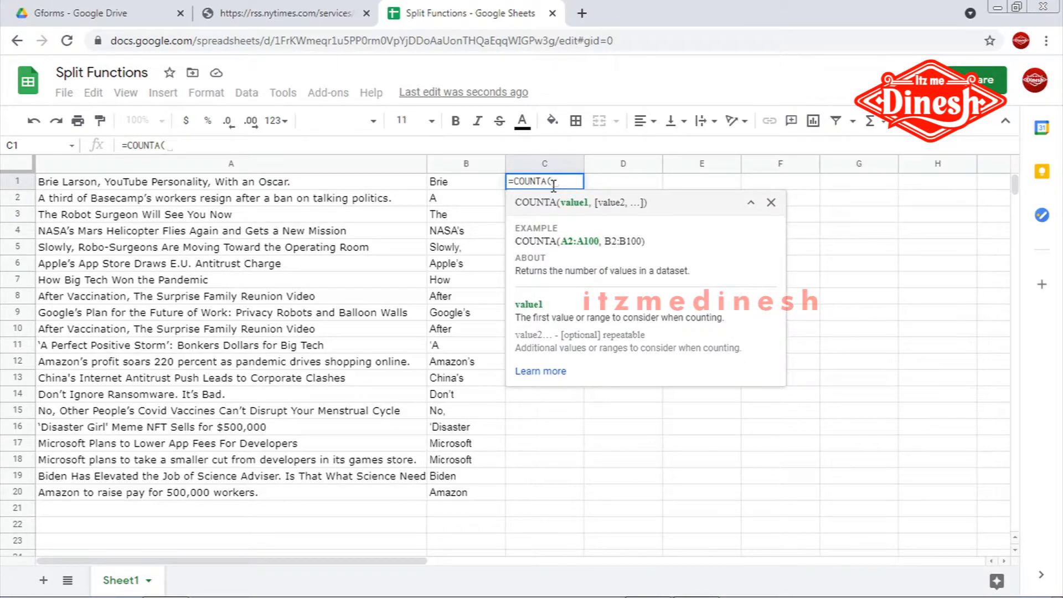
pyautogui.write('spli')
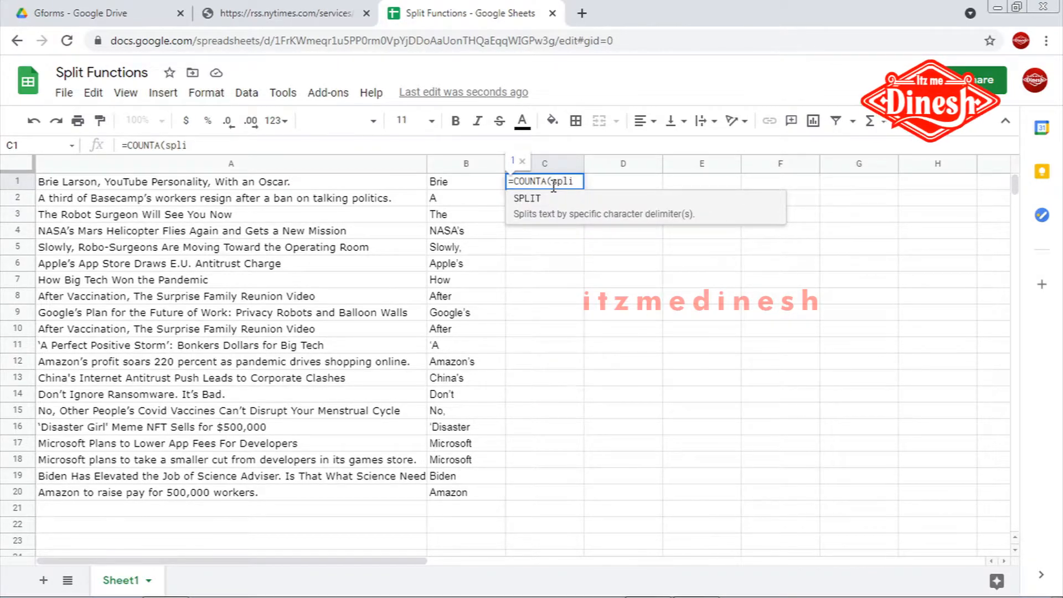
pyautogui.press('Tab')
pyautogui.write('A1')
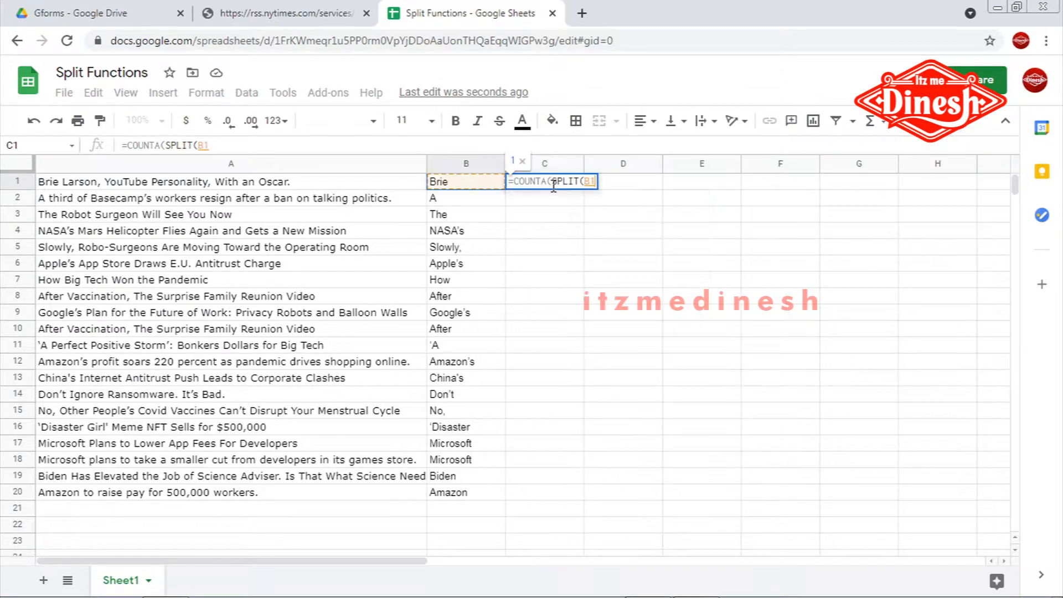
# Complete the C1 formula as =COUNTA(SPLIT(A1," ")) with a space delimiter and fill it down through C20.
pyautogui.write('," "')
pyautogui.press('BackSpace')
pyautogui.press('BackSpace')
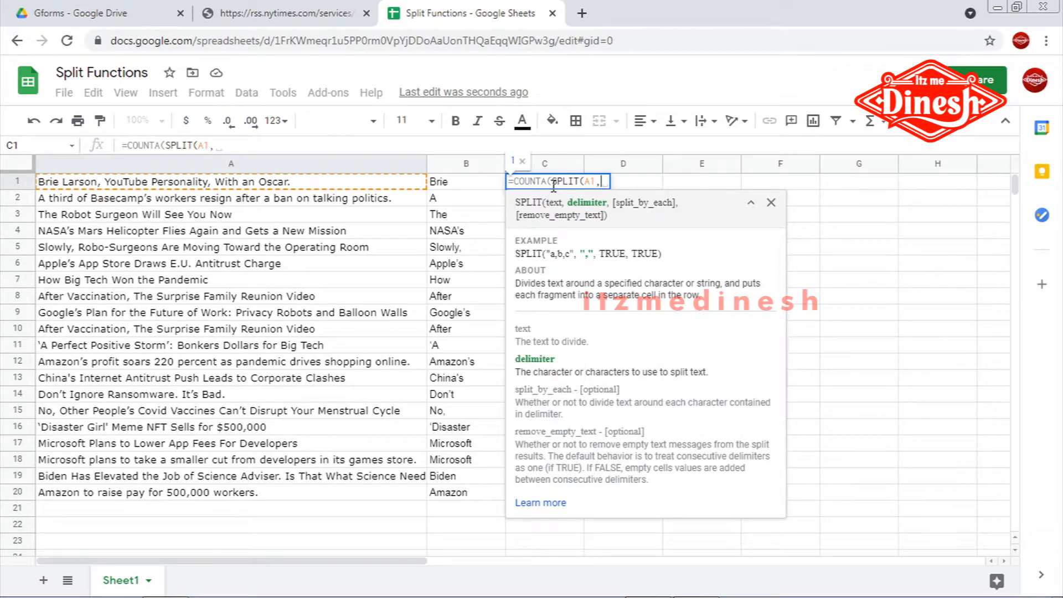
pyautogui.write('" "')
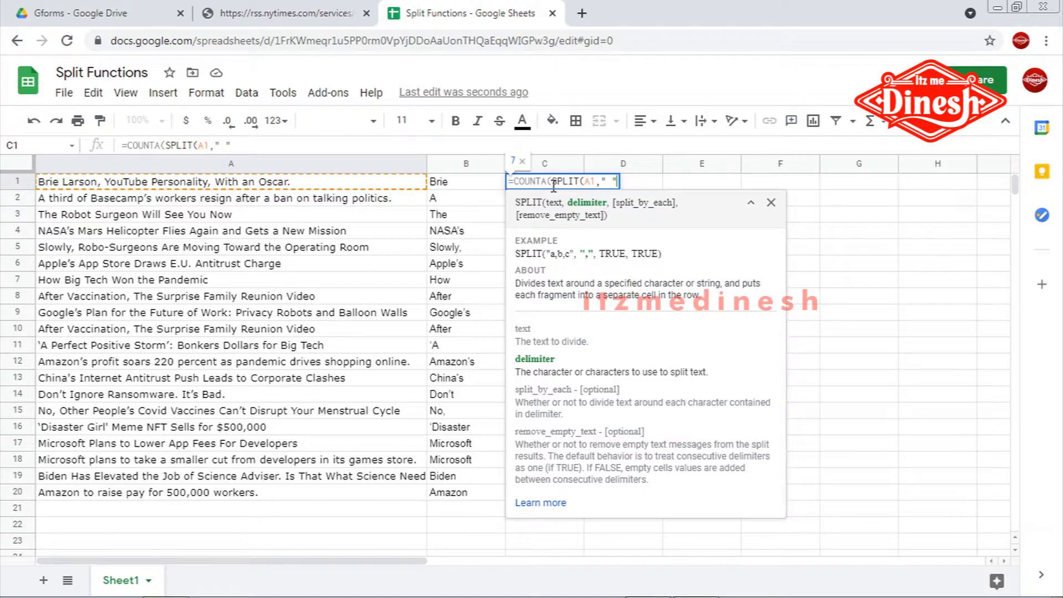
pyautogui.write(')')
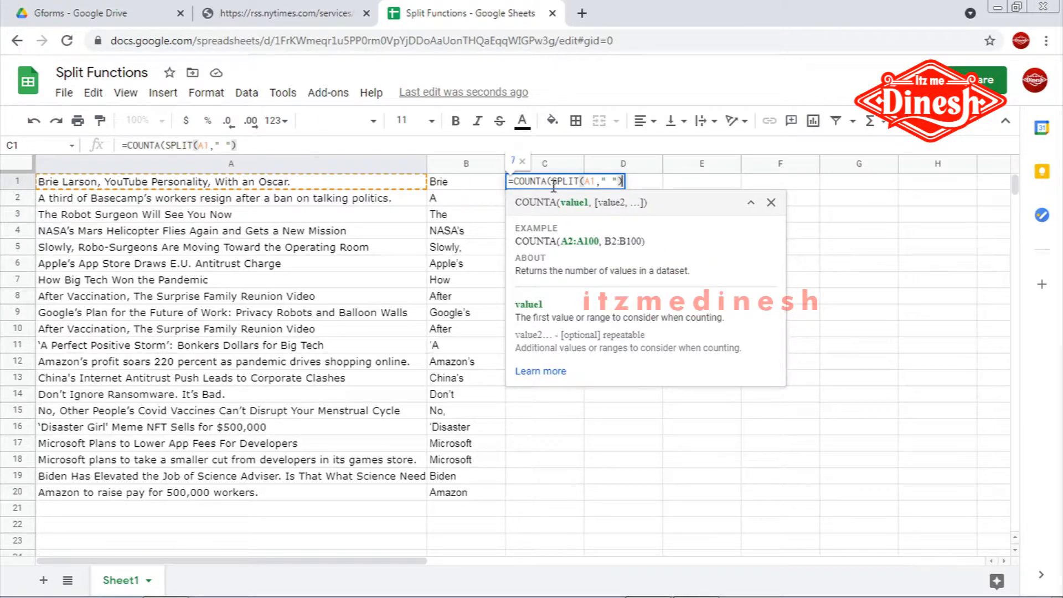
pyautogui.press('Return')
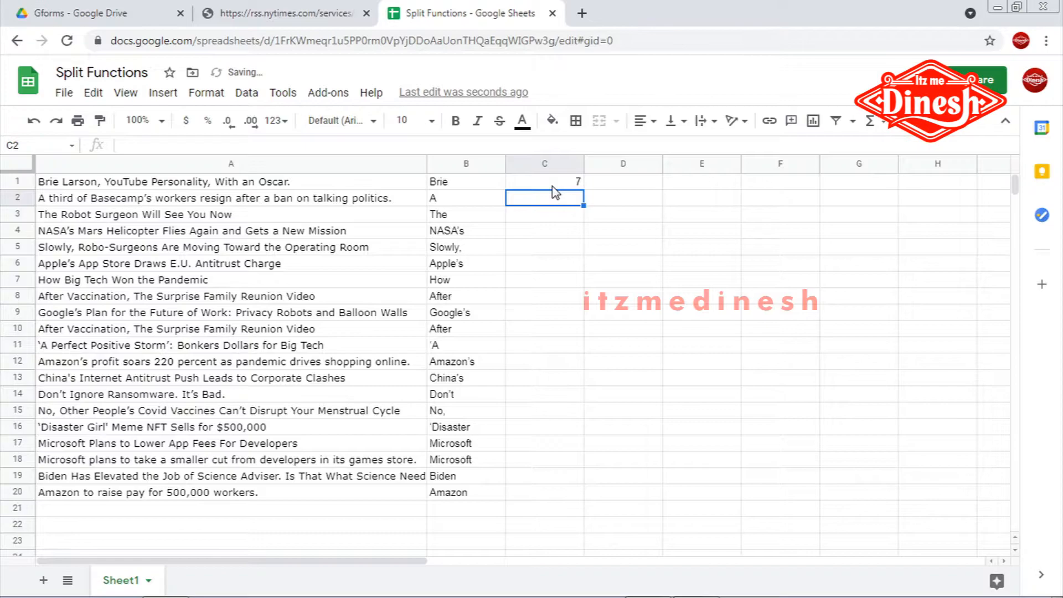
pyautogui.click(551, 181)
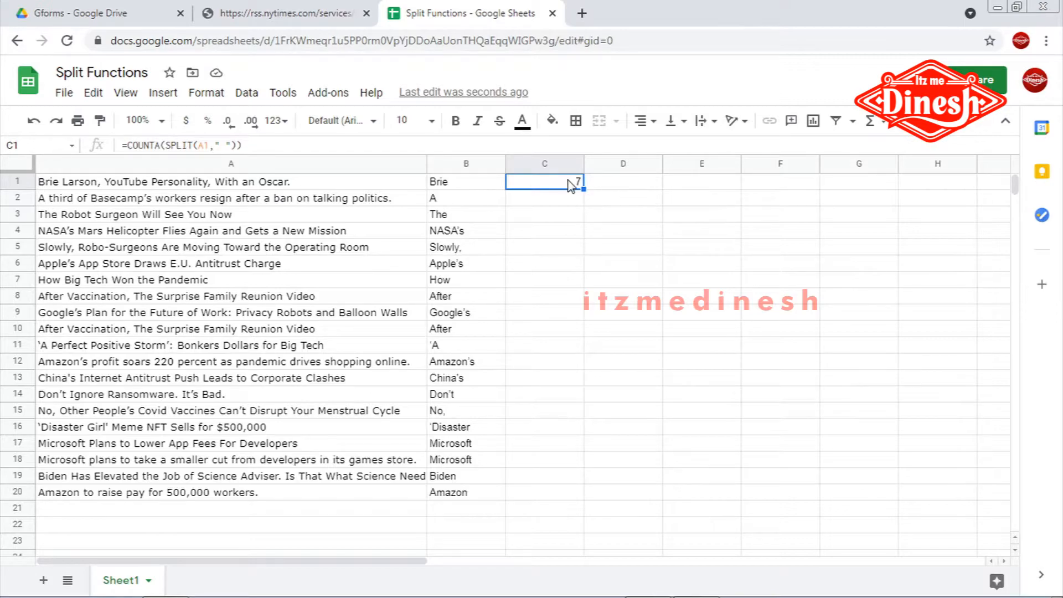
pyautogui.moveTo(583, 472); pyautogui.dragTo(579, 501)
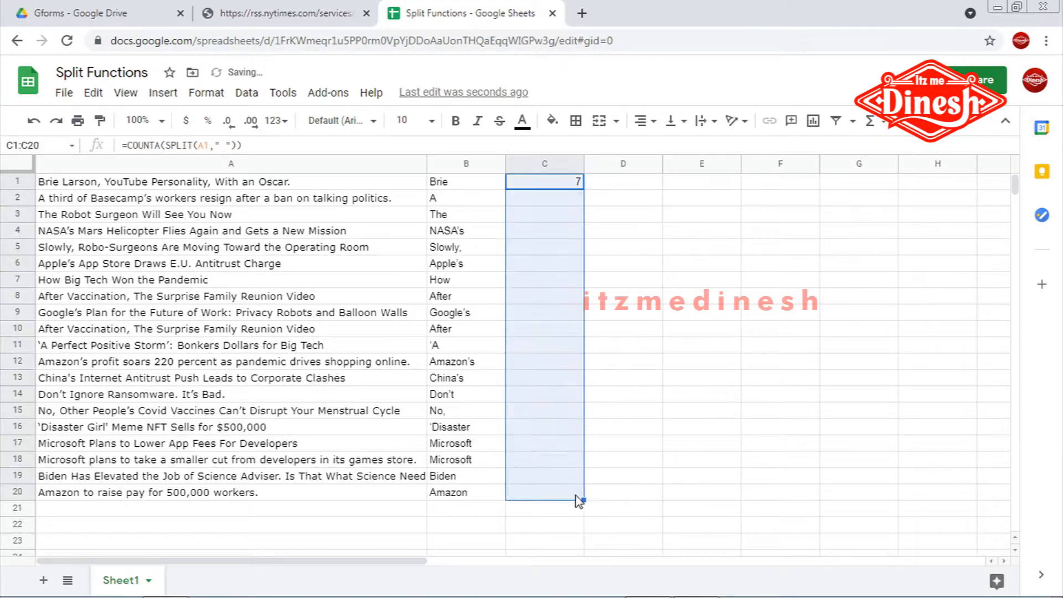
# Change the INDEX position in the B1 formula to 7, giving =INDEX(SPLIT(A1," "),7).
pyautogui.click(447, 184)
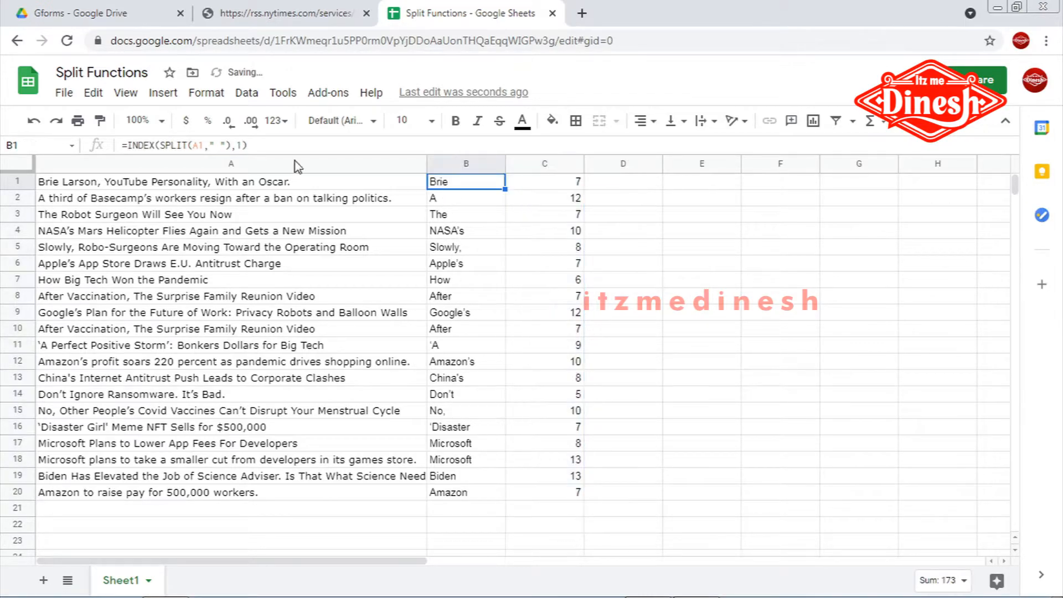
pyautogui.click(242, 145)
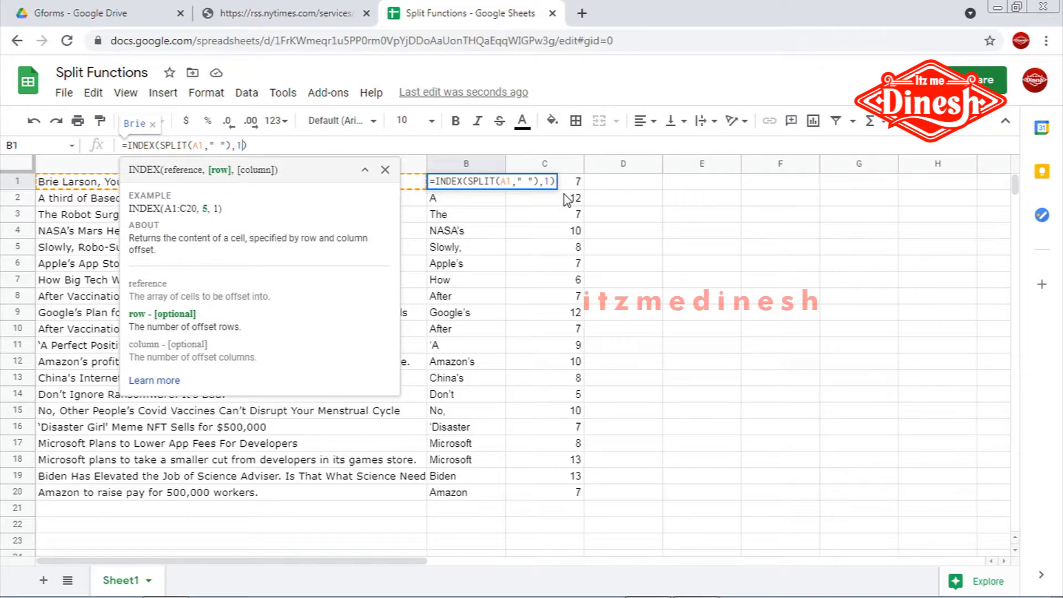
pyautogui.press('BackSpace')
pyautogui.write('7')
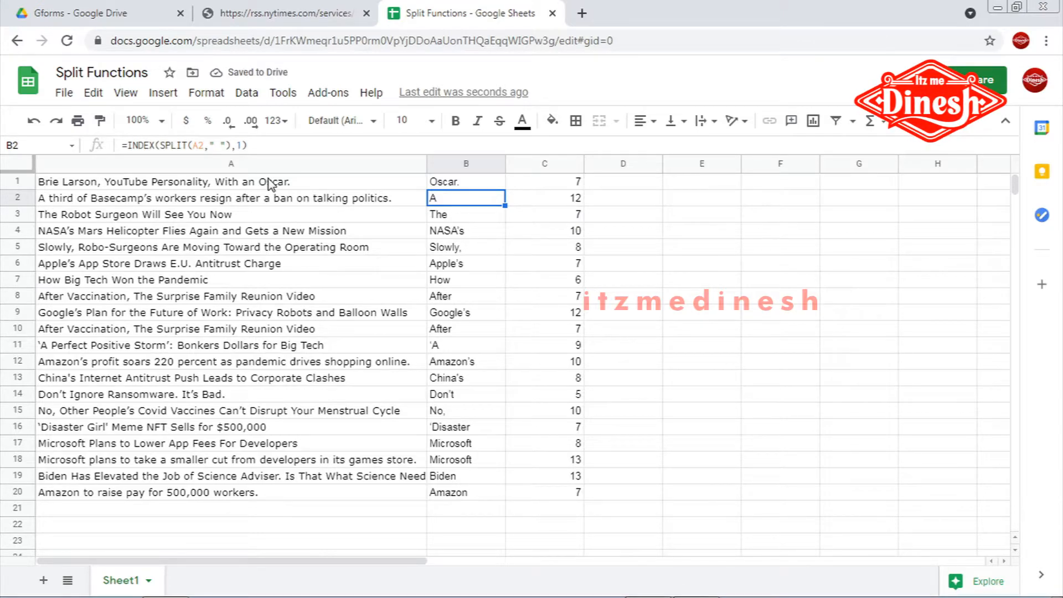
# Begin an INDEX formula in D1 with a space-delimited split of A1 as its reference: =INDEX(SPLIT(A1," ").
pyautogui.click(577, 179)
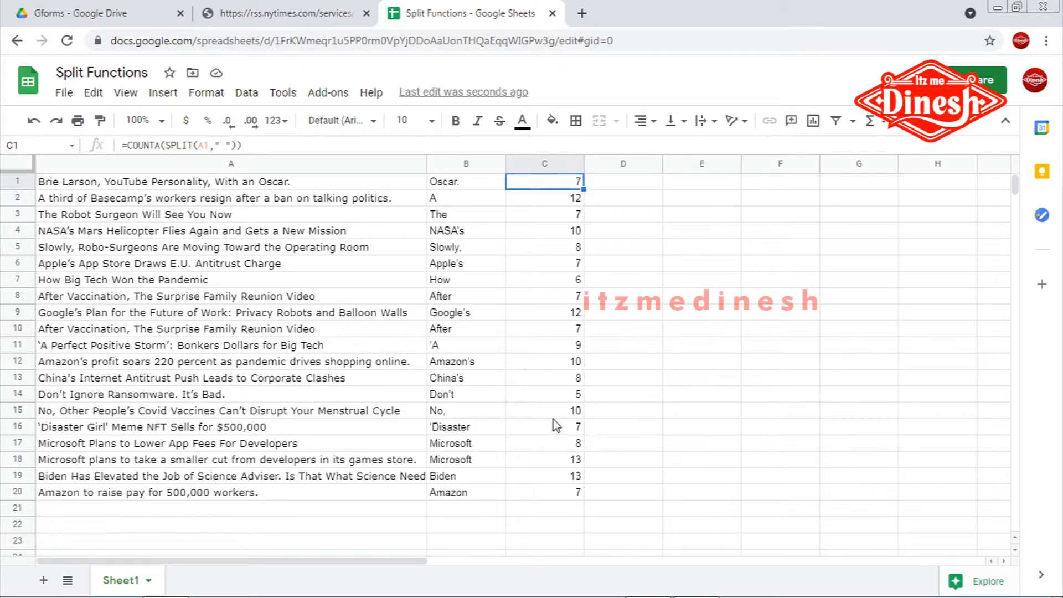
pyautogui.click(612, 186)
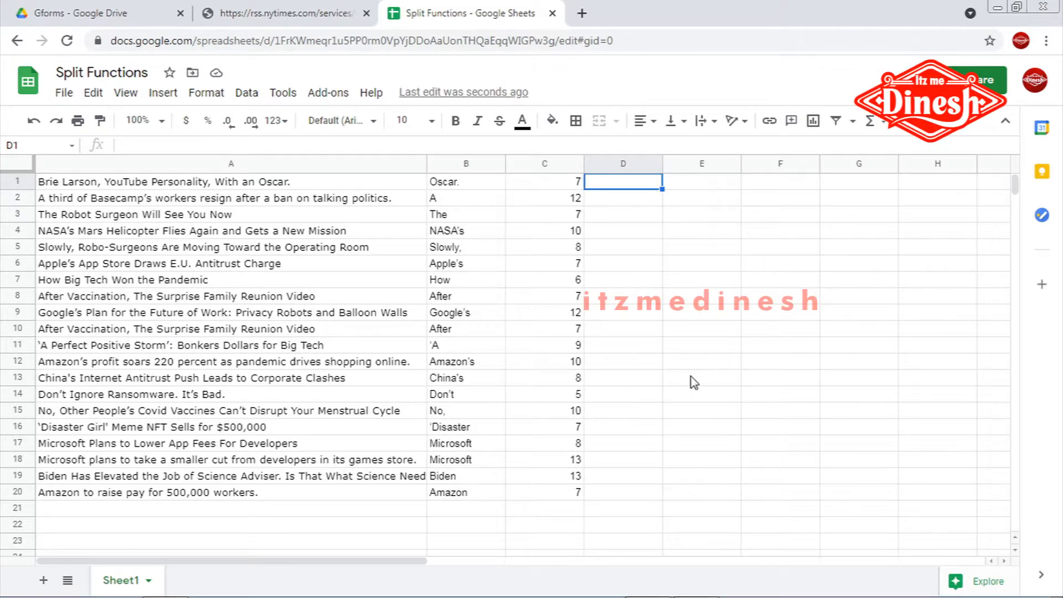
pyautogui.click(438, 184)
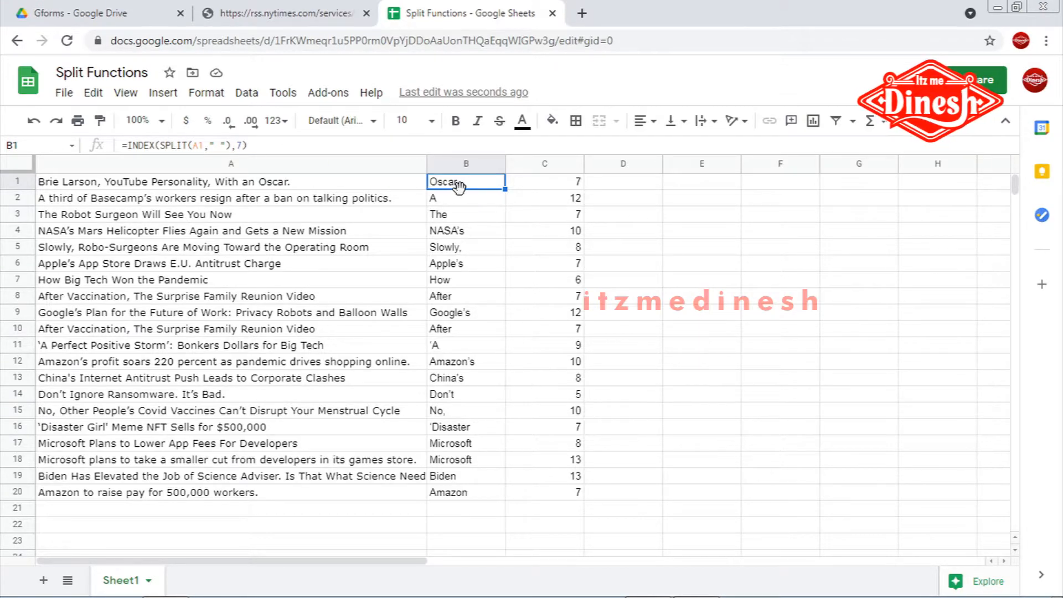
pyautogui.click(620, 186)
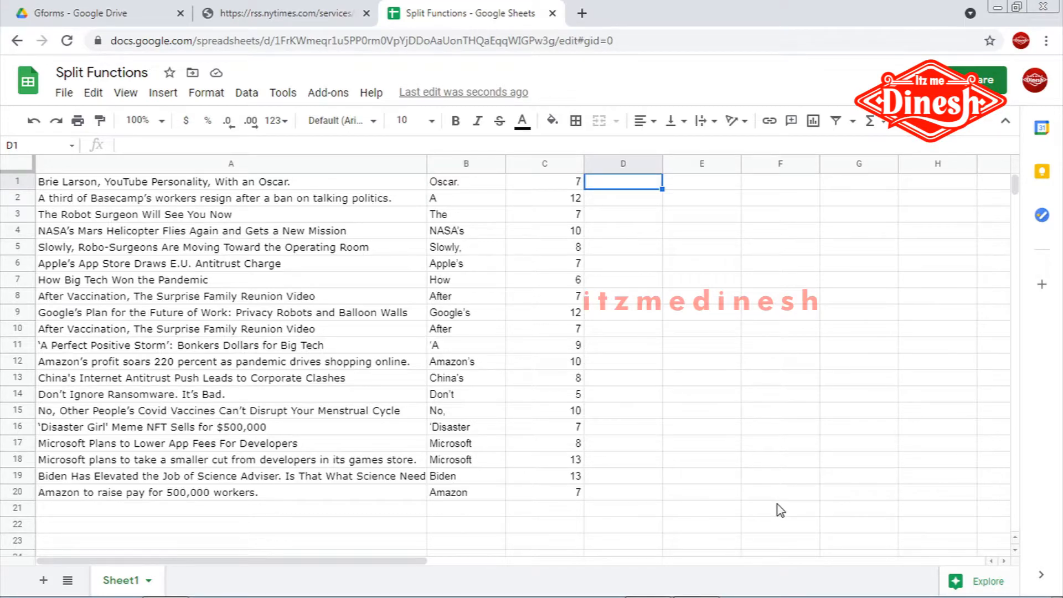
pyautogui.write('=')
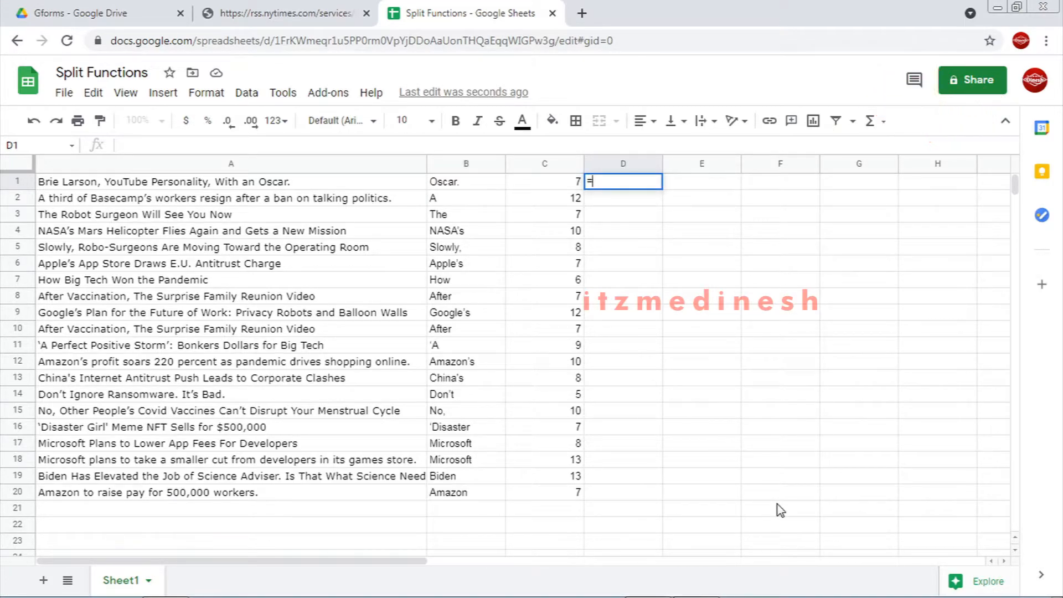
pyautogui.write('index(')
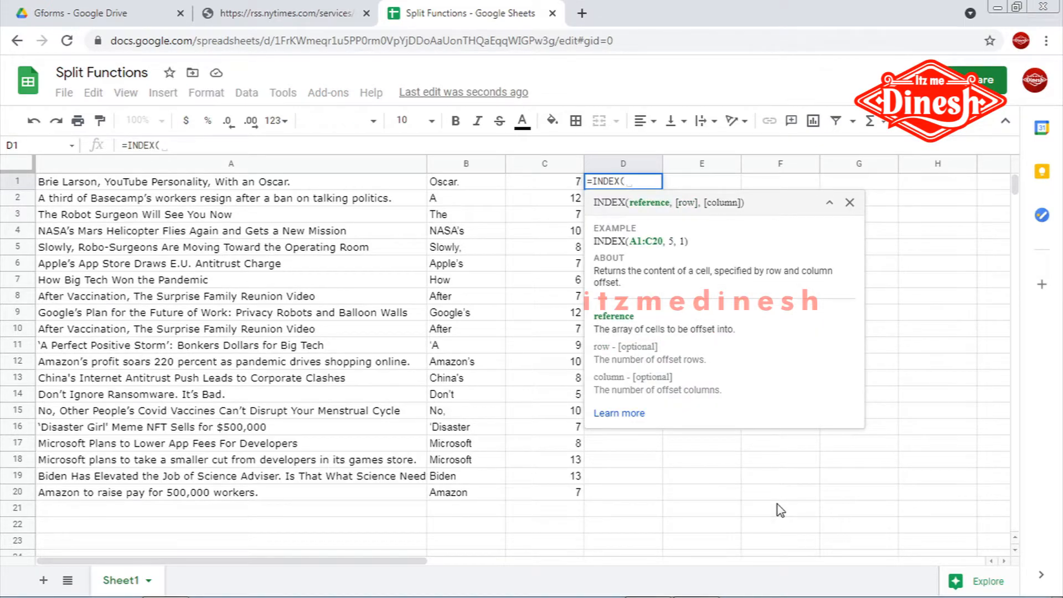
pyautogui.write('split(')
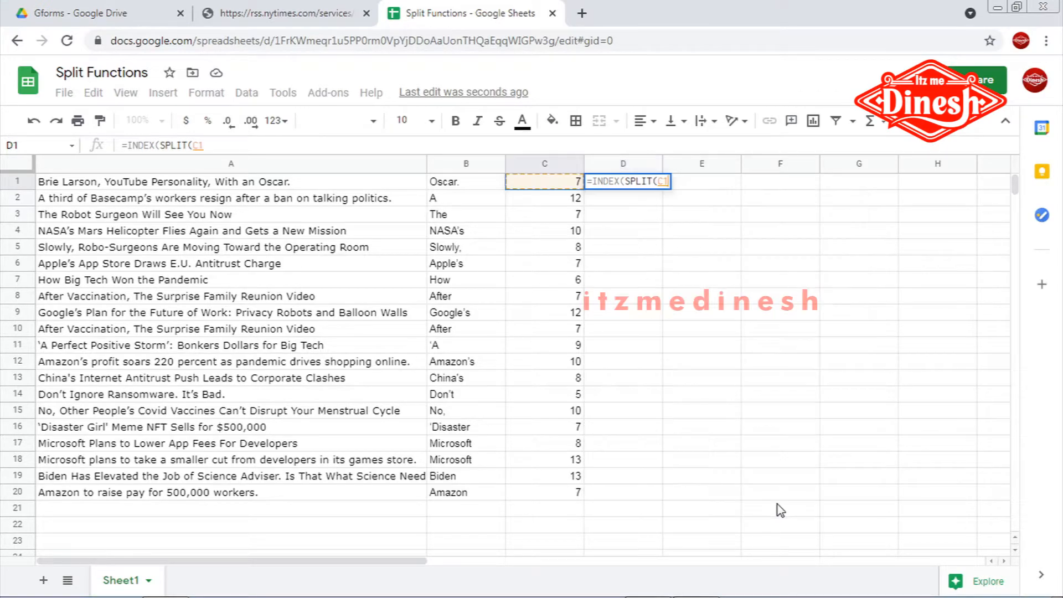
pyautogui.write('A1')
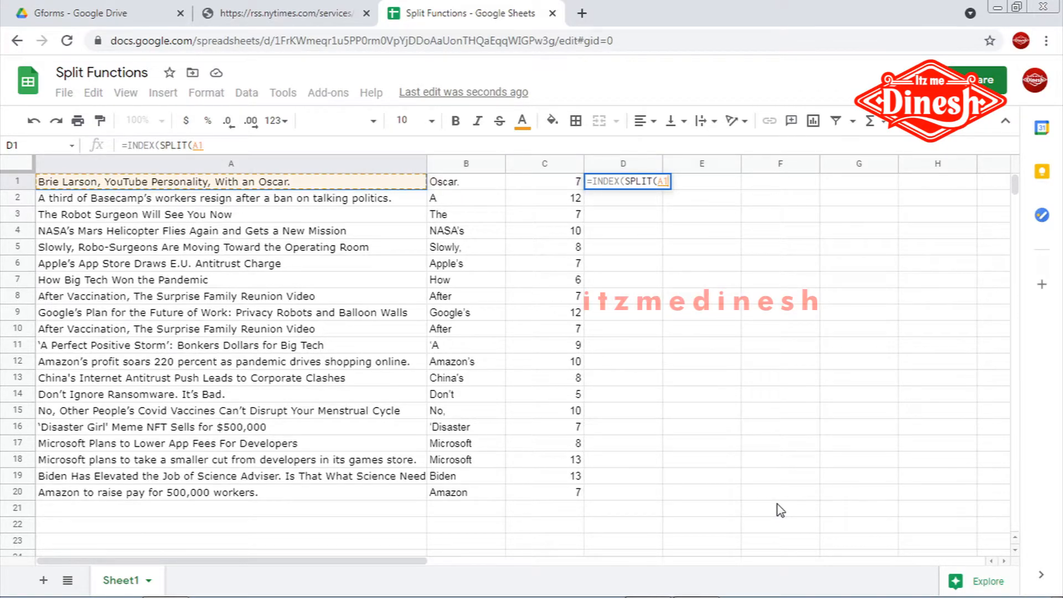
pyautogui.write(',"')
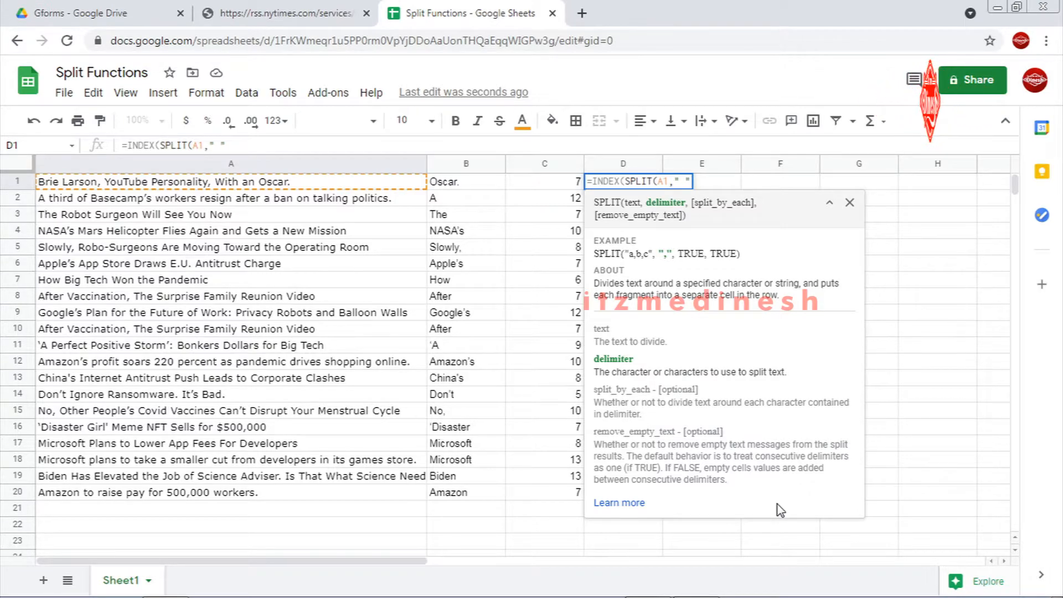
pyautogui.write(' ")')
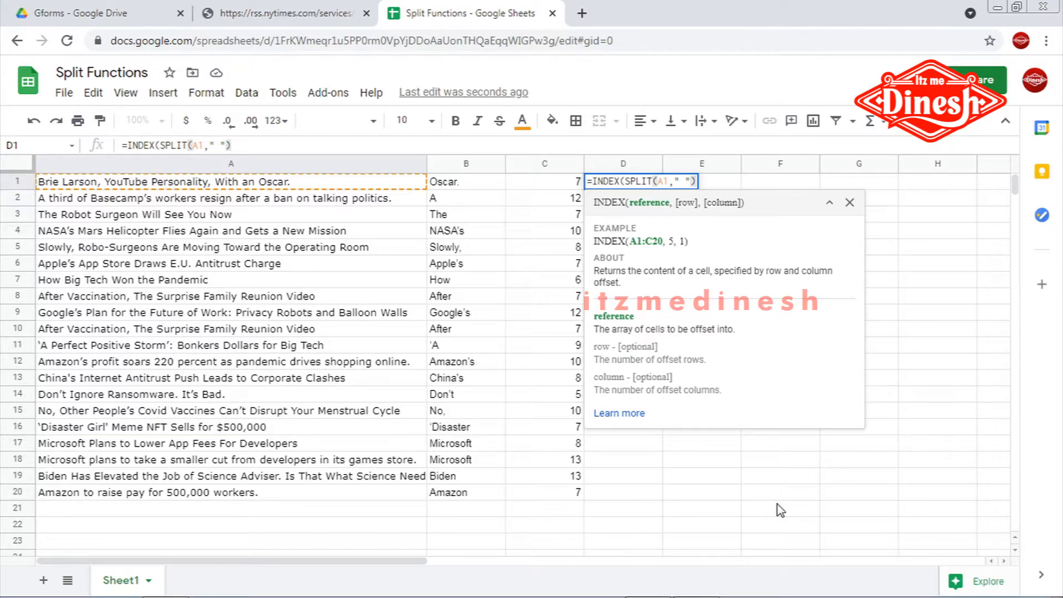
# Add a COUNTA function wrapped around a SPLIT as the INDEX position argument in the D1 formula.
pyautogui.write(',')
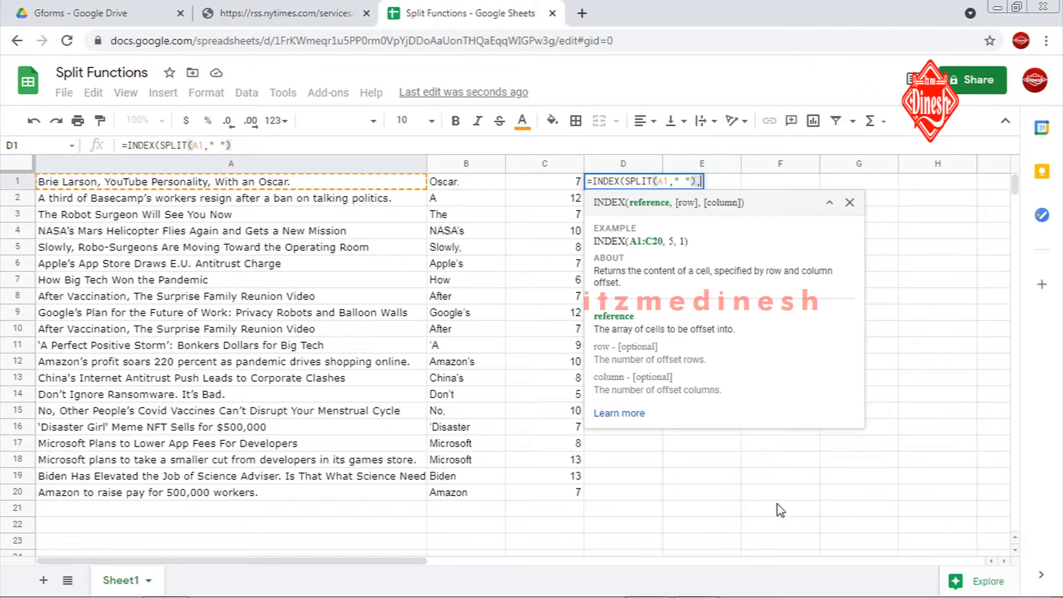
pyautogui.write('Count')
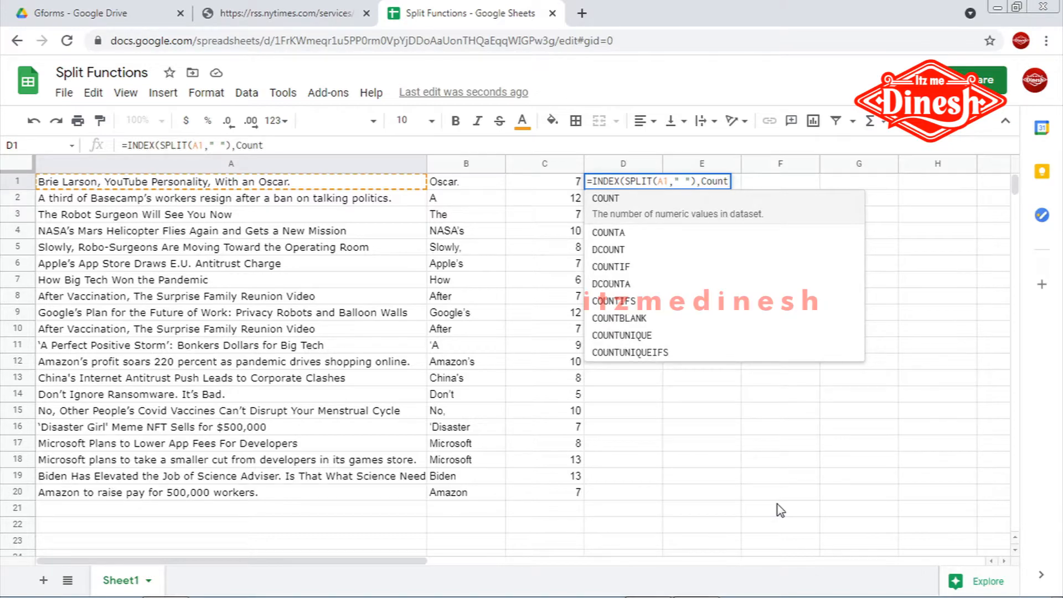
pyautogui.press('Down')
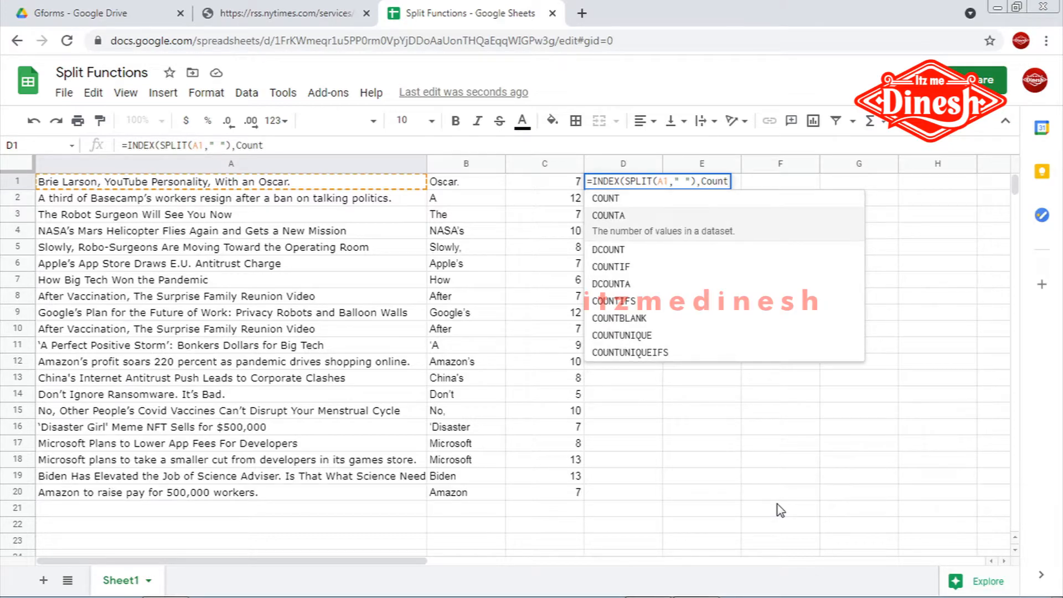
pyautogui.press('Tab')
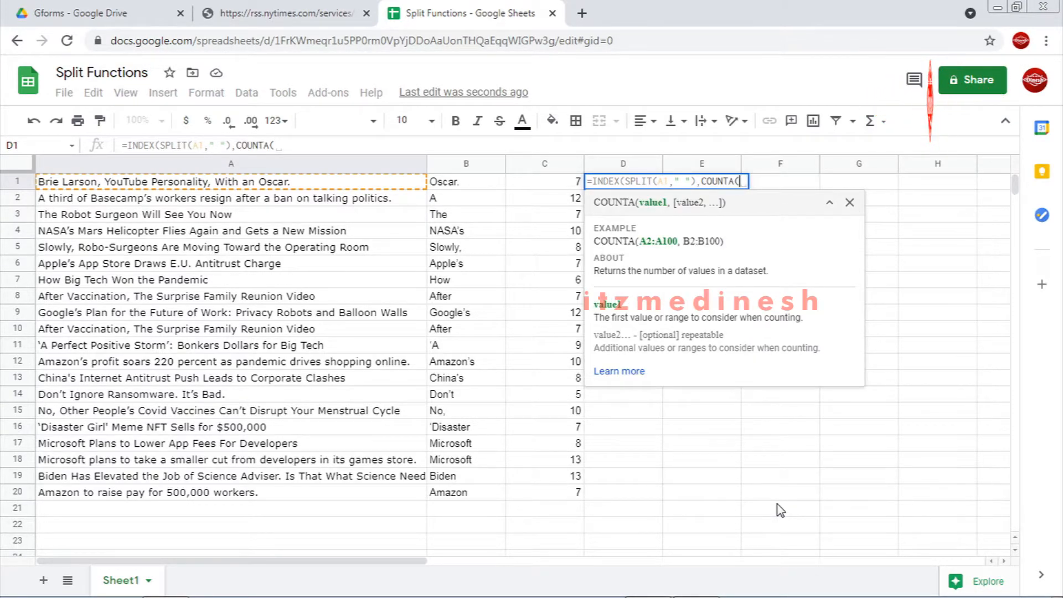
pyautogui.write('S')
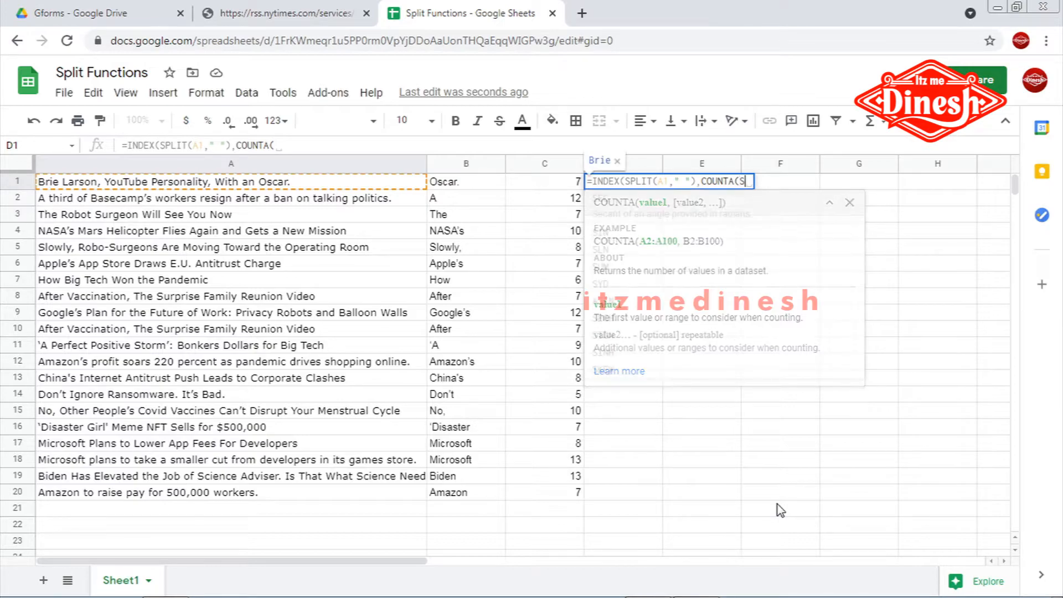
pyautogui.write('plit')
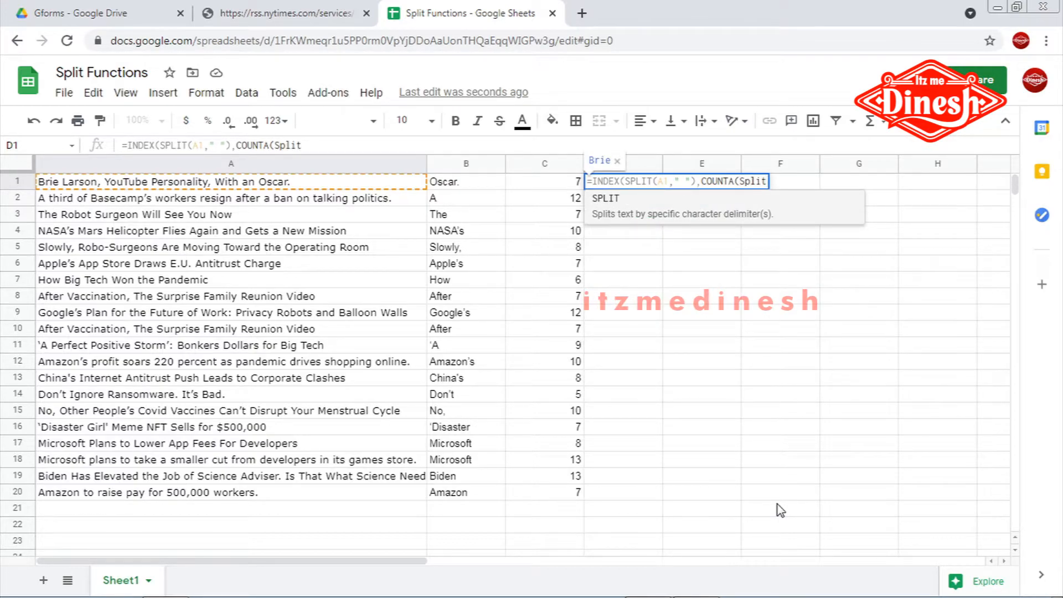
pyautogui.press('Tab')
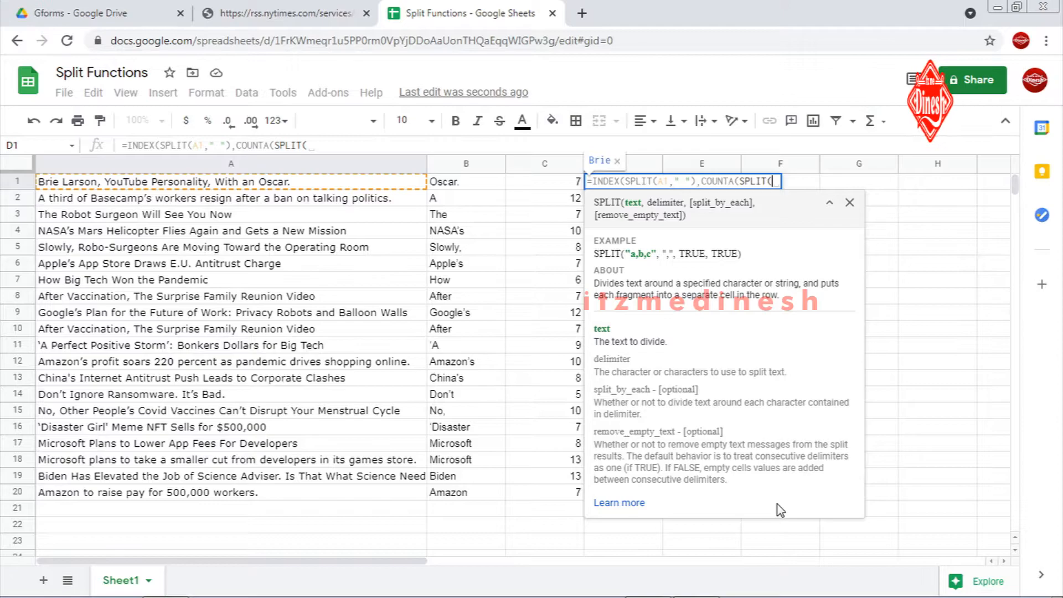
# Complete the D1 formula as =INDEX(SPLIT(A1," "),COUNTA(SPLIT(A1," "))) and fill it down through D20.
pyautogui.write('B1')
pyautogui.press('BackSpace')
pyautogui.press('BackSpace')
pyautogui.write('A1')
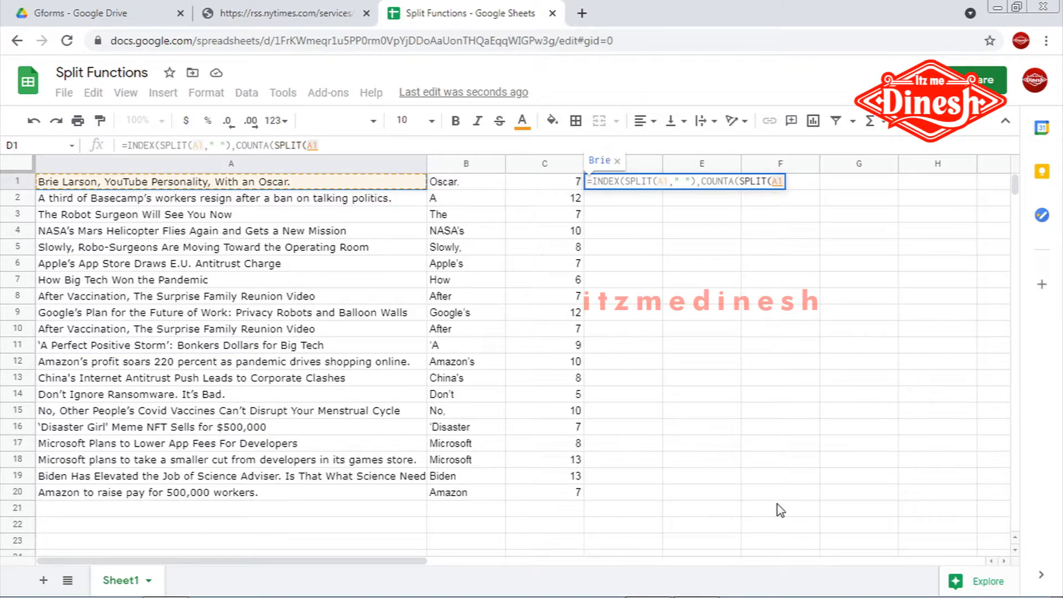
pyautogui.write(',"')
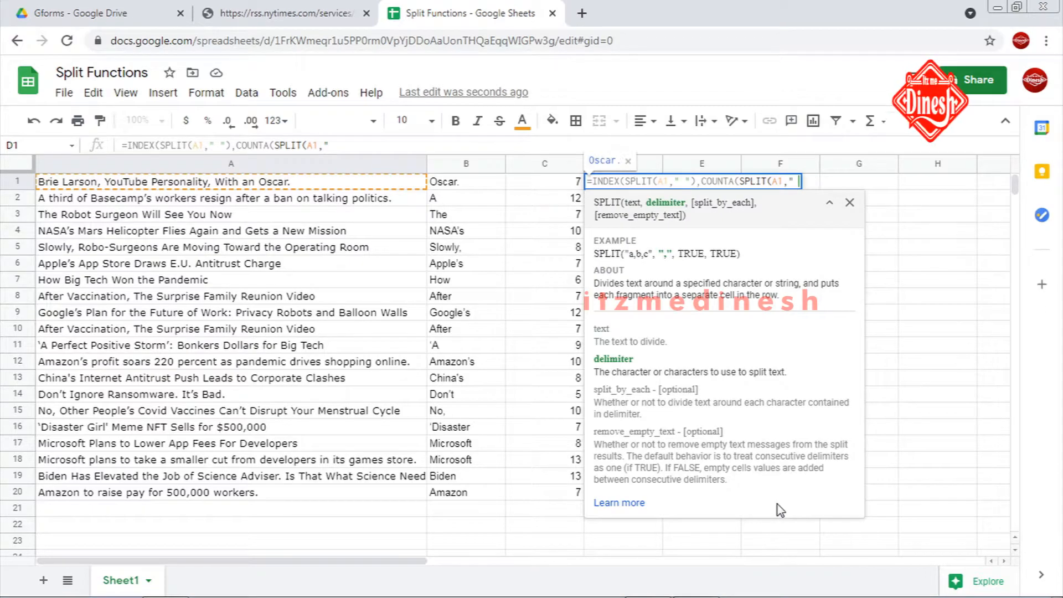
pyautogui.write(' ")')
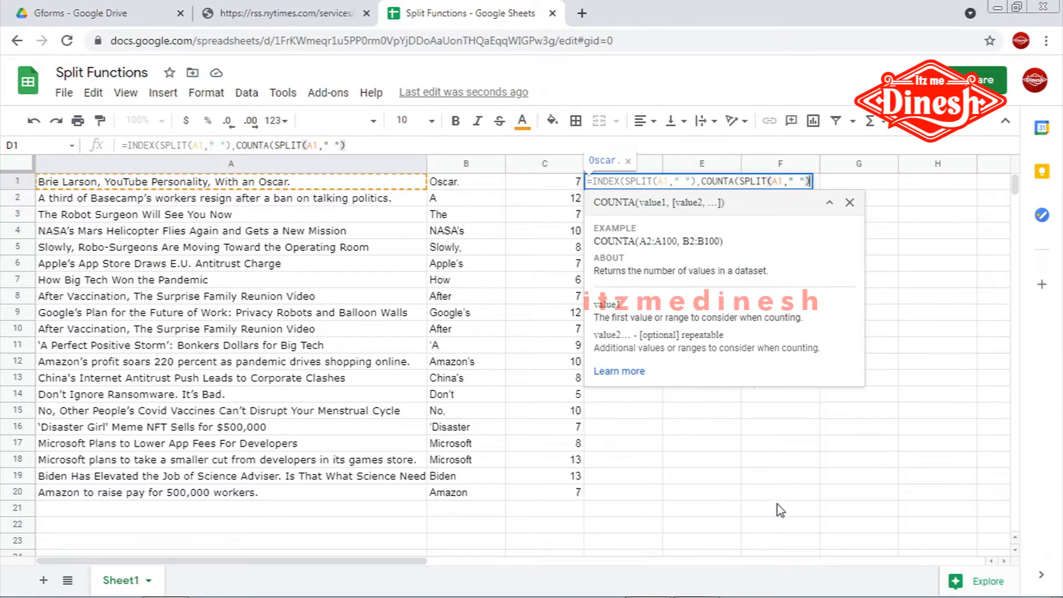
pyautogui.write(')')
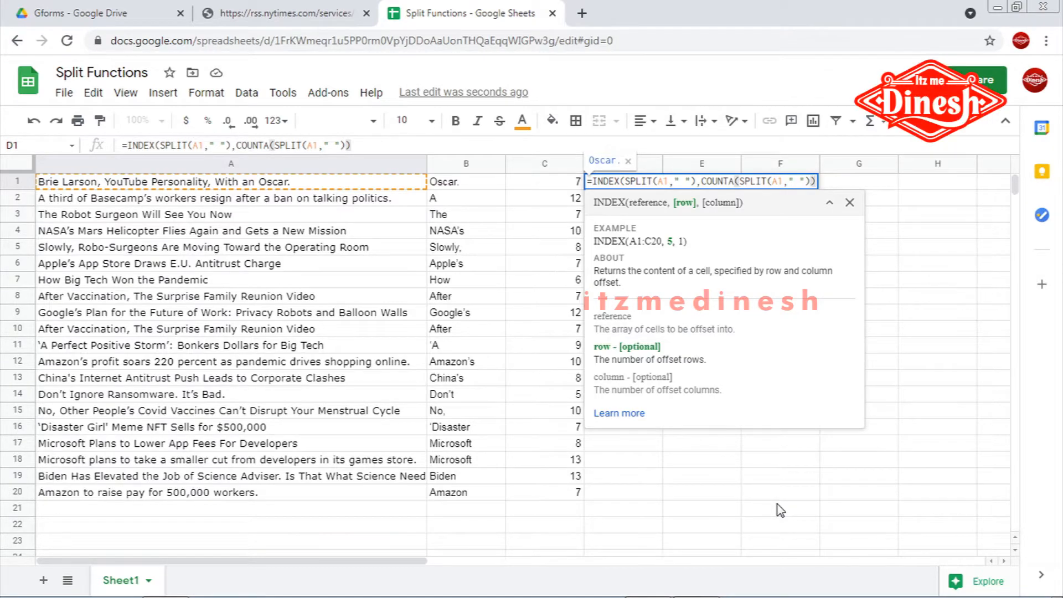
pyautogui.write(')')
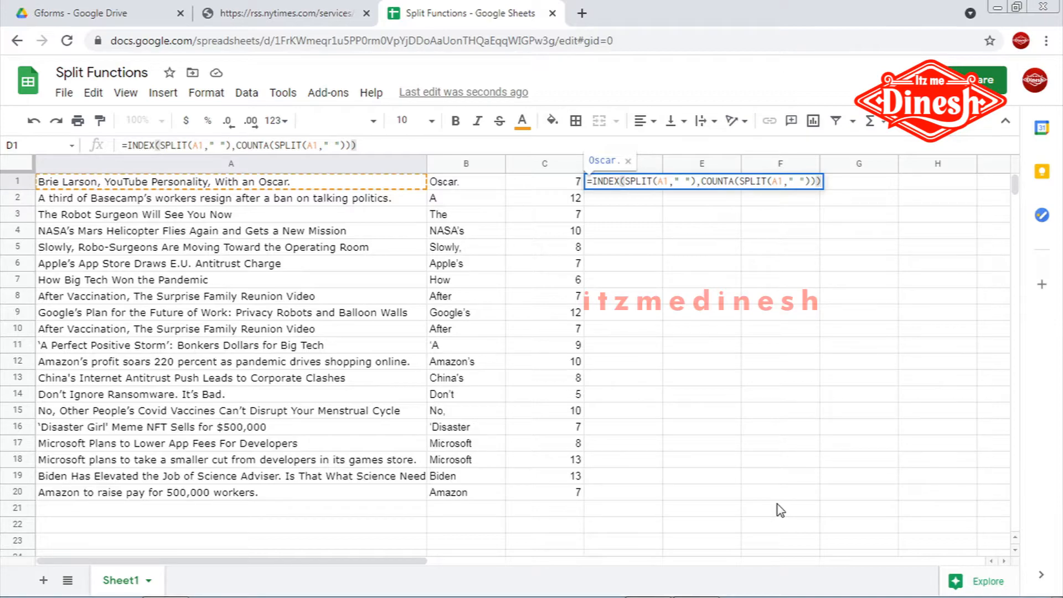
pyautogui.press('Return')
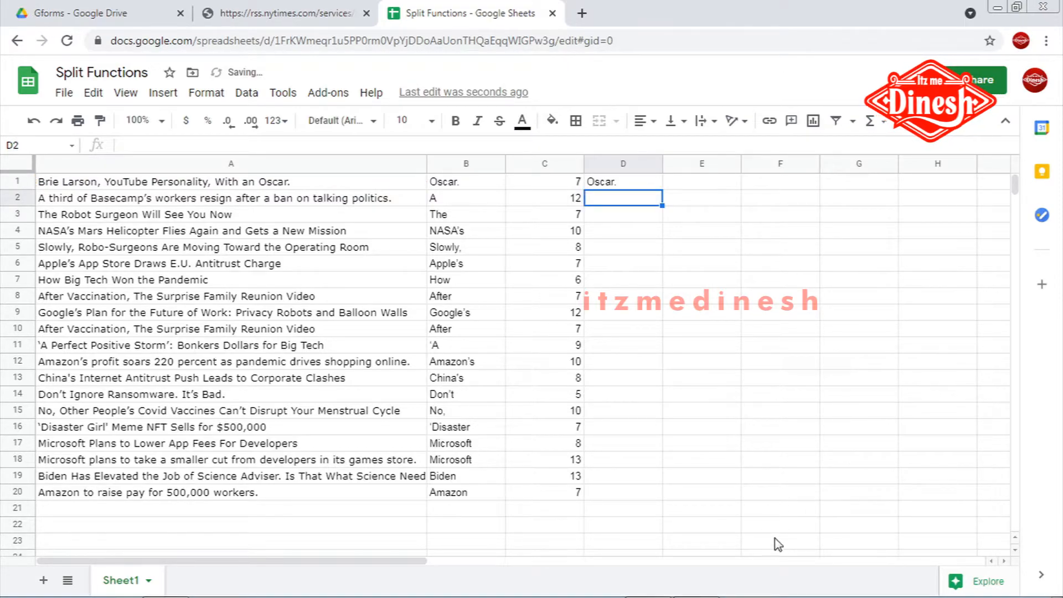
pyautogui.click(636, 183)
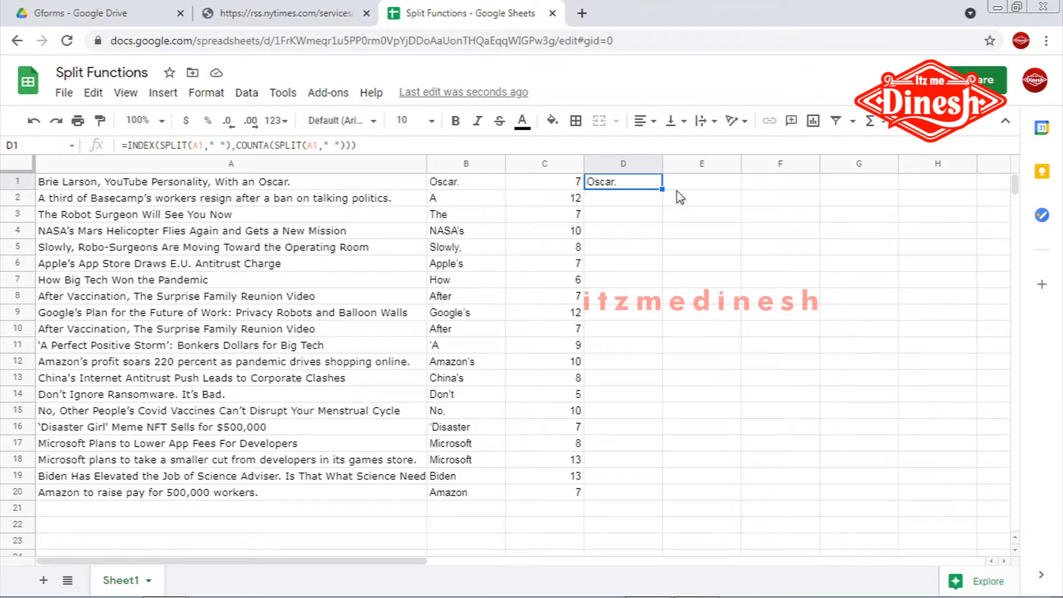
pyautogui.moveTo(662, 189); pyautogui.dragTo(679, 494)
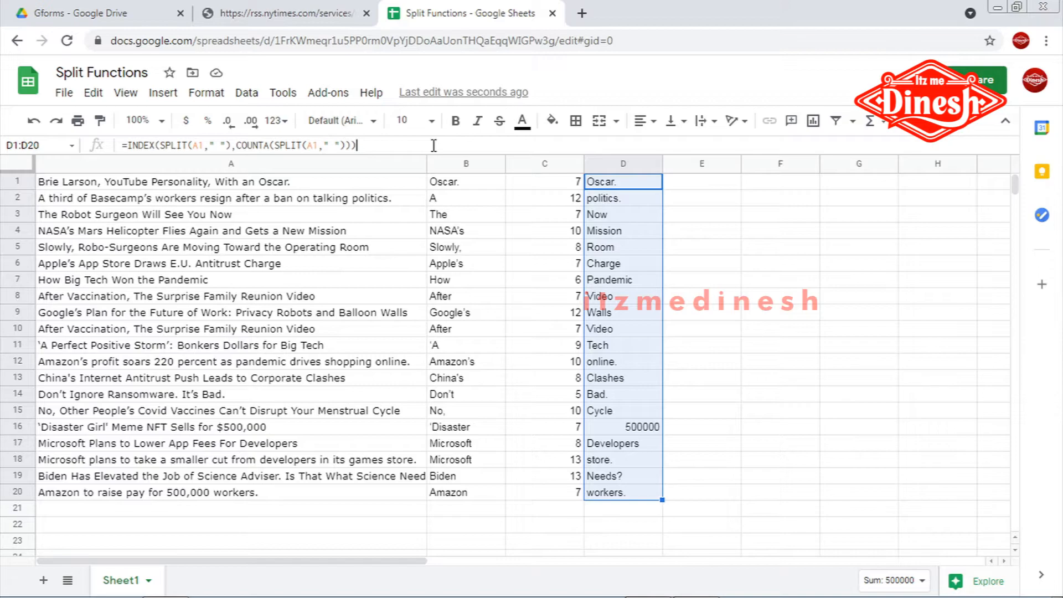
# Copy the D1 formula text into E1, subtract 1 from its COUNTA result, and fill it down through E20.
pyautogui.hotkey('ctrl', 'a')
pyautogui.hotkey('ctrl', 'c')
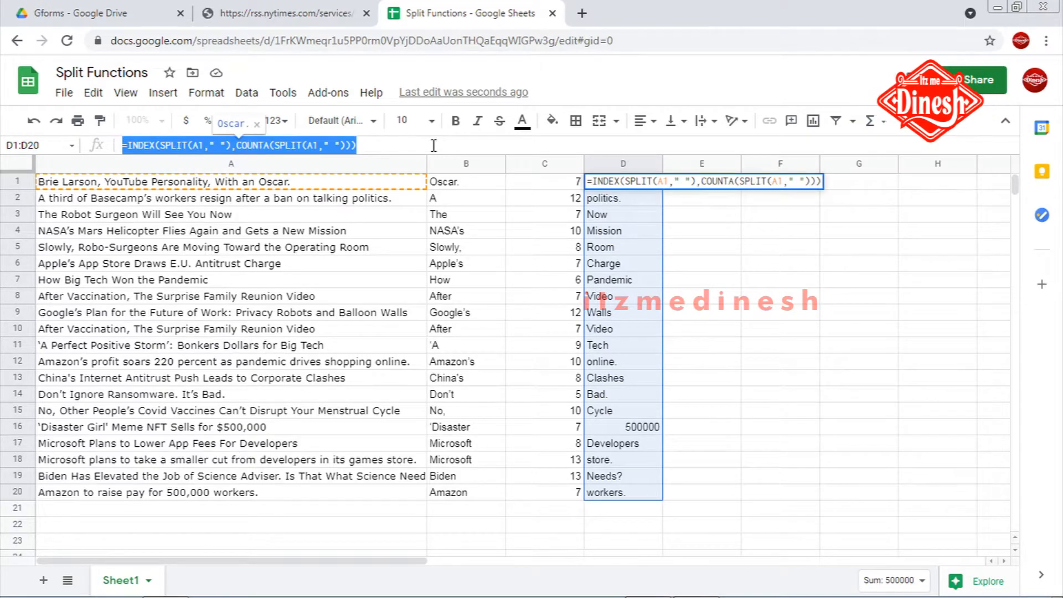
pyautogui.click(859, 312)
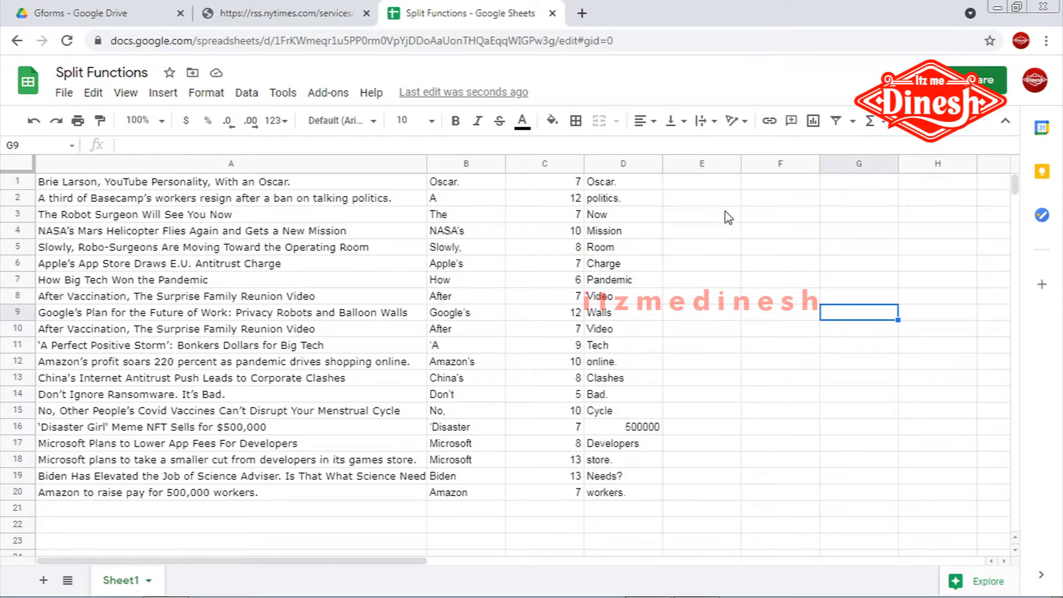
pyautogui.click(700, 183)
pyautogui.hotkey('ctrl', 'v')
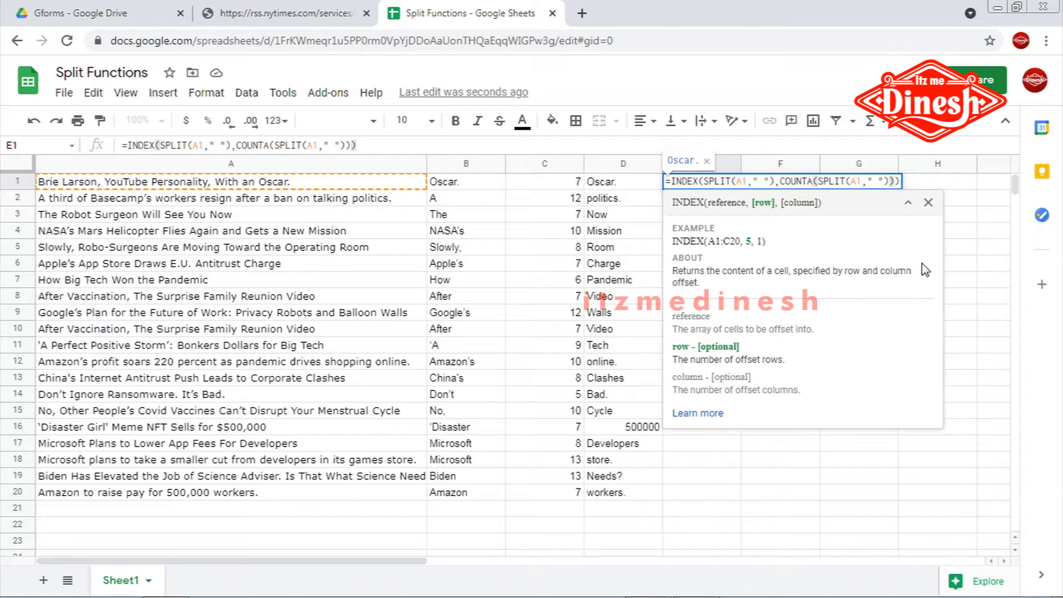
pyautogui.write('-1')
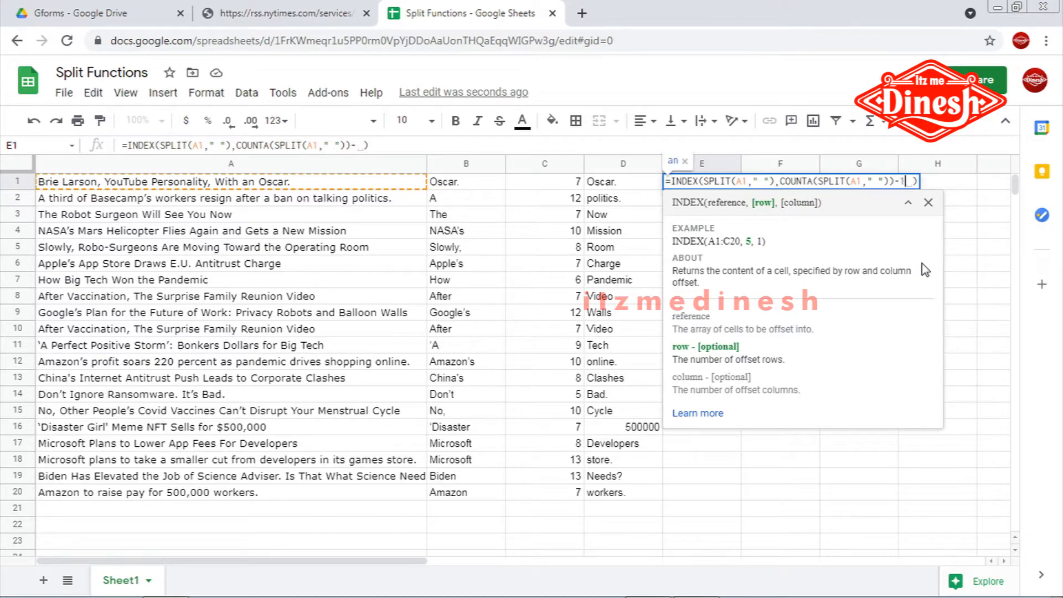
pyautogui.press('Return')
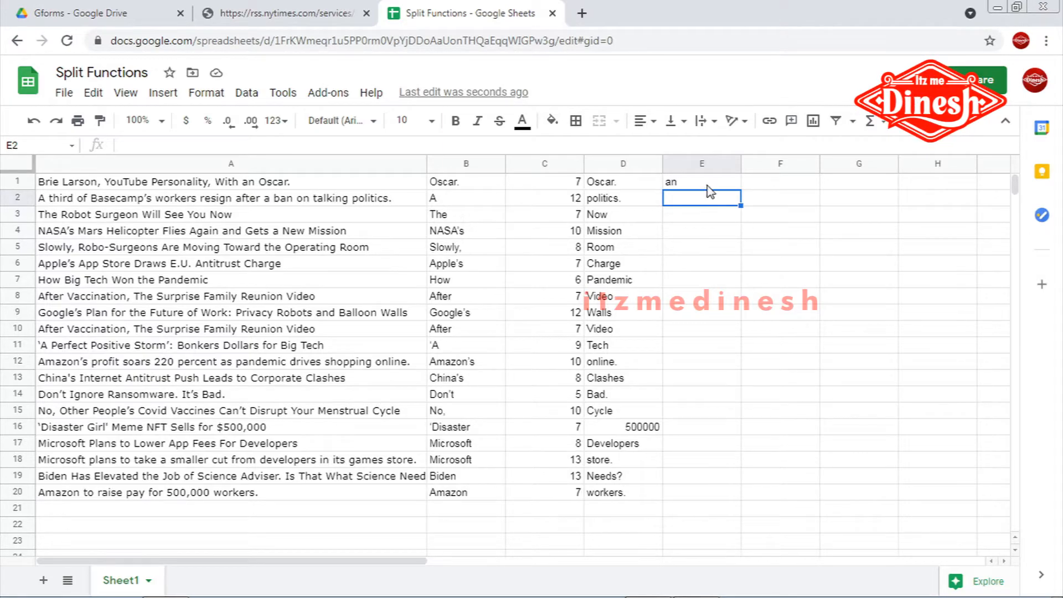
pyautogui.click(734, 187)
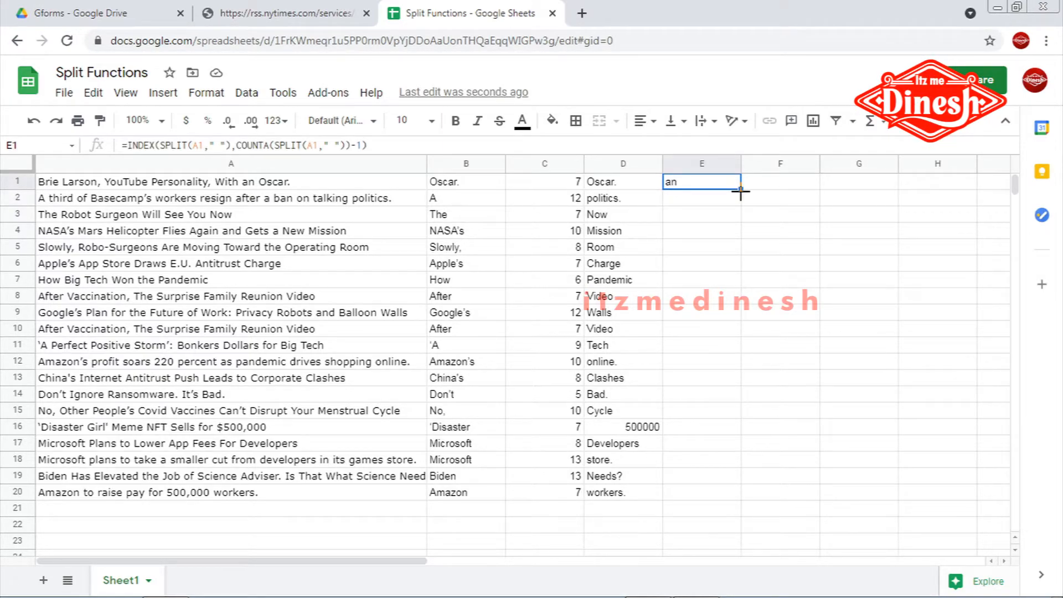
pyautogui.moveTo(741, 189); pyautogui.dragTo(733, 498)
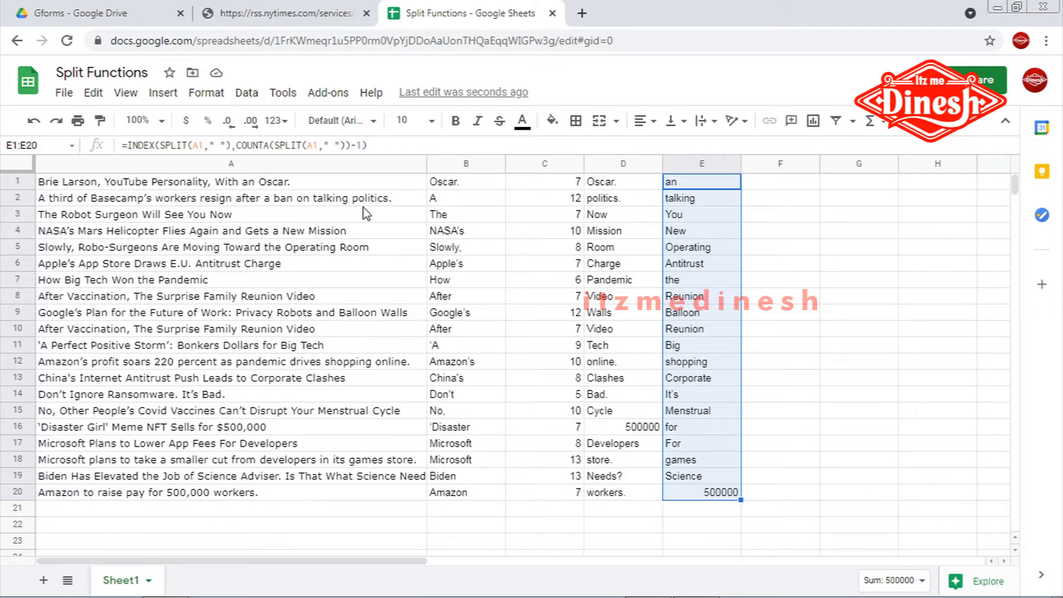
# Review the word-extraction and word-count formulas in cells B3, C2, D1 and E1.
pyautogui.click(465, 217)
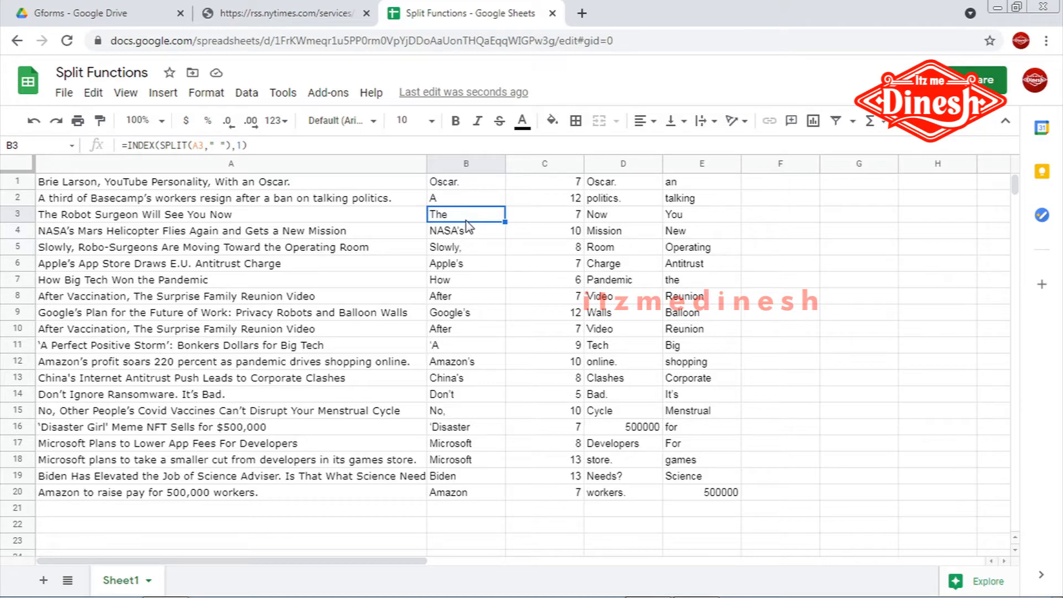
pyautogui.click(580, 203)
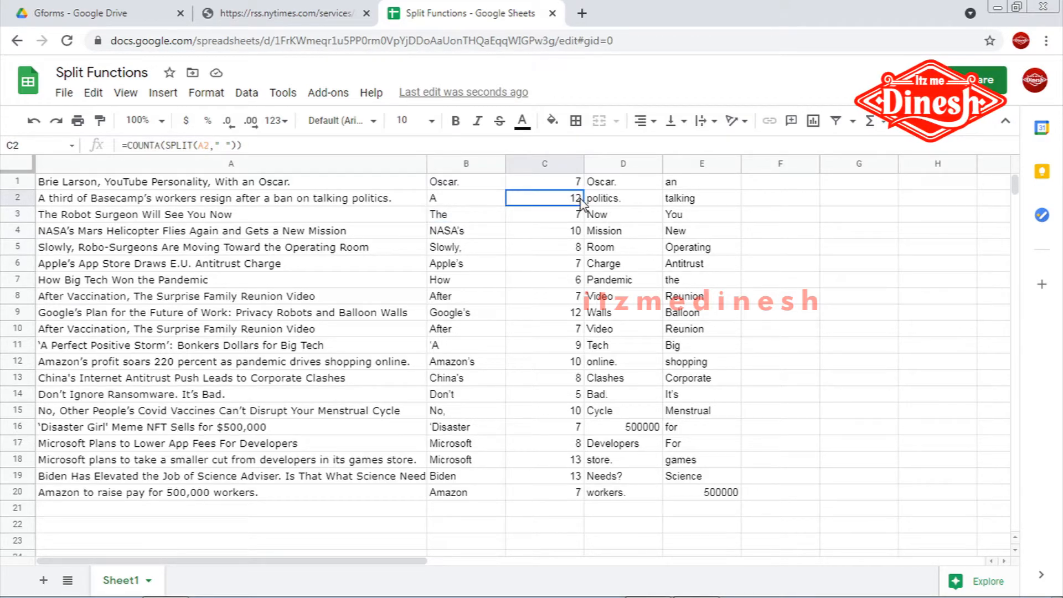
pyautogui.click(647, 184)
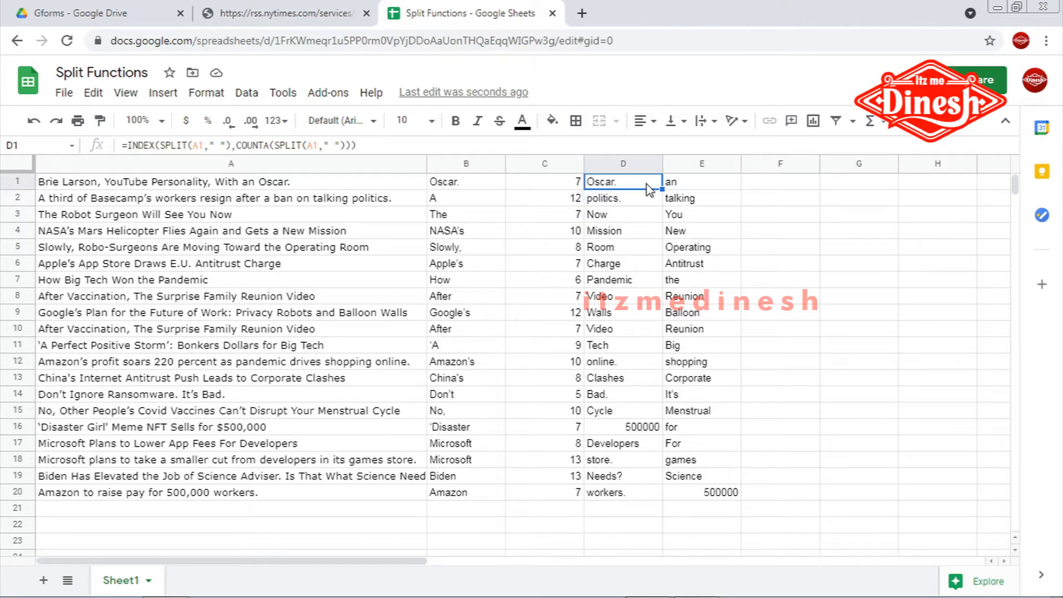
pyautogui.click(699, 188)
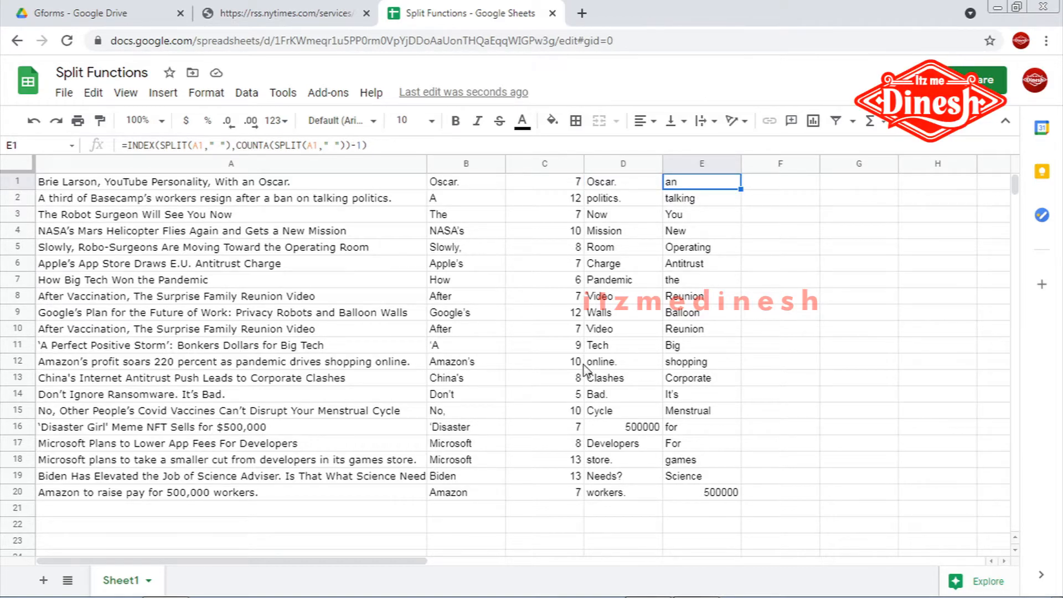
pyautogui.click(475, 540)
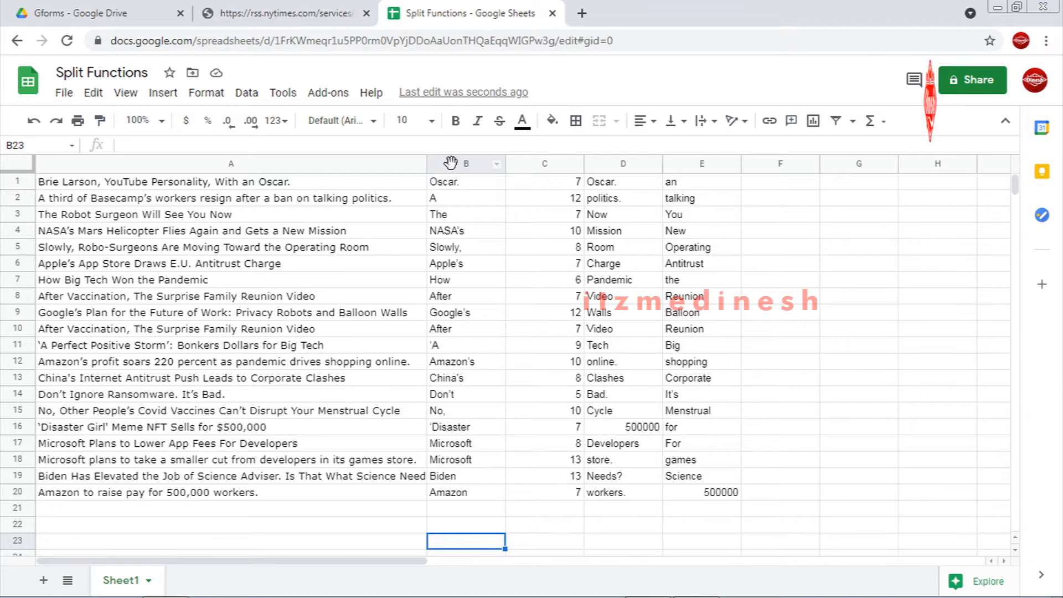
# Clear the contents of columns B through E, leaving the headlines in column A.
pyautogui.click(451, 164)
pyautogui.keyDown('shift'); pyautogui.click(708, 165); pyautogui.keyUp('shift')
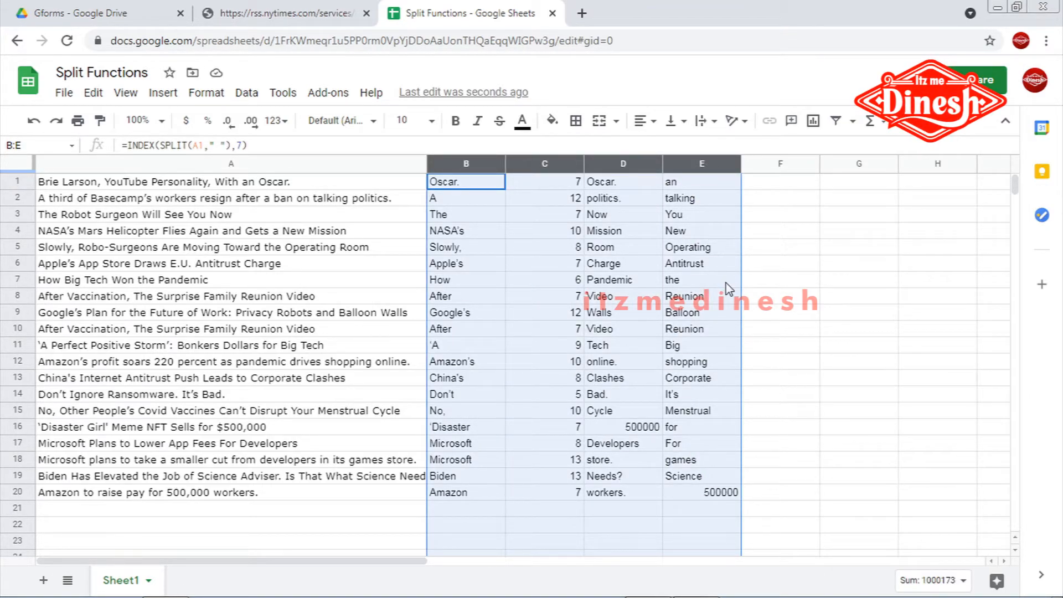
pyautogui.press('Delete')
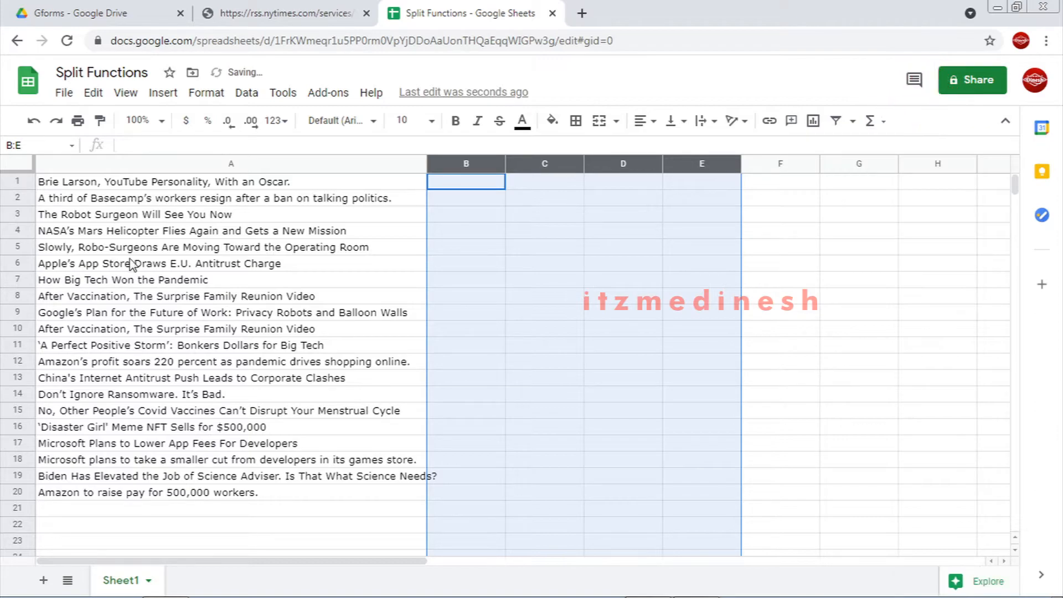
# Split the A1 headline text into columns with the automatically detected separator, and inspect cells A1, B1 and C1.
pyautogui.click(204, 249)
pyautogui.click(187, 188)
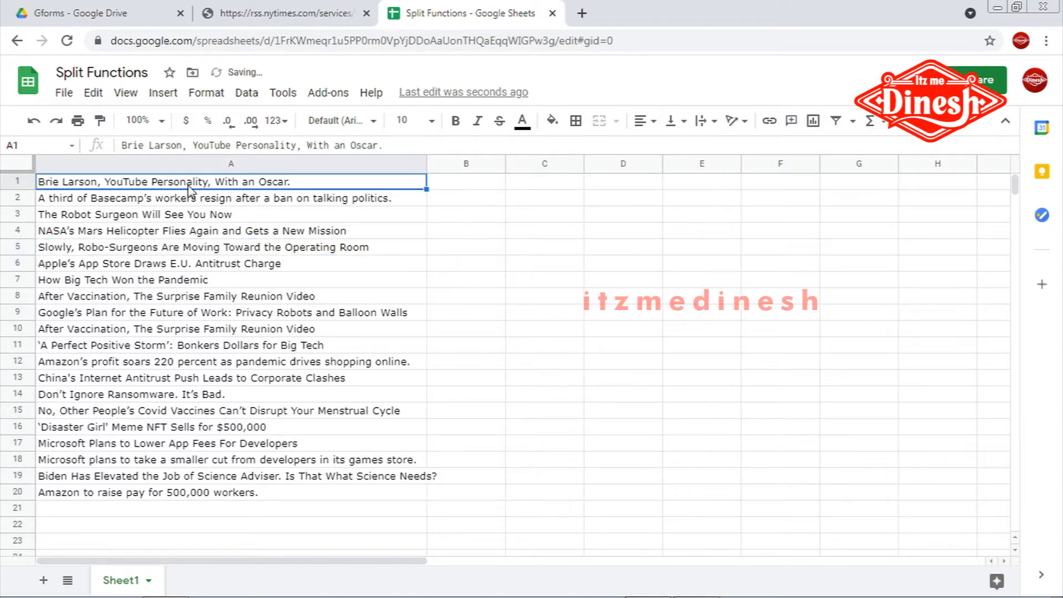
pyautogui.click(246, 94)
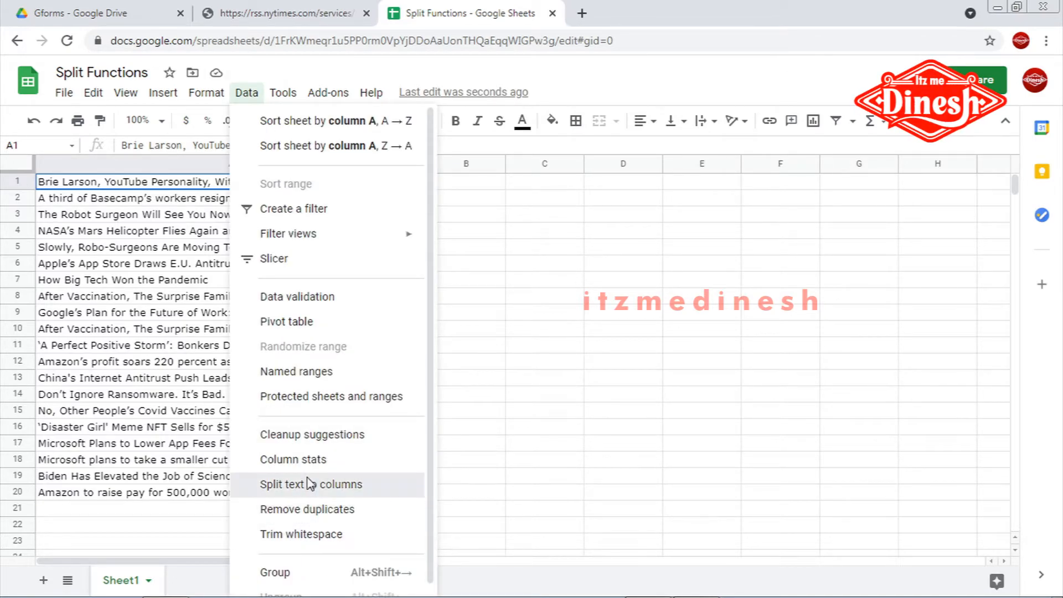
pyautogui.click(343, 485)
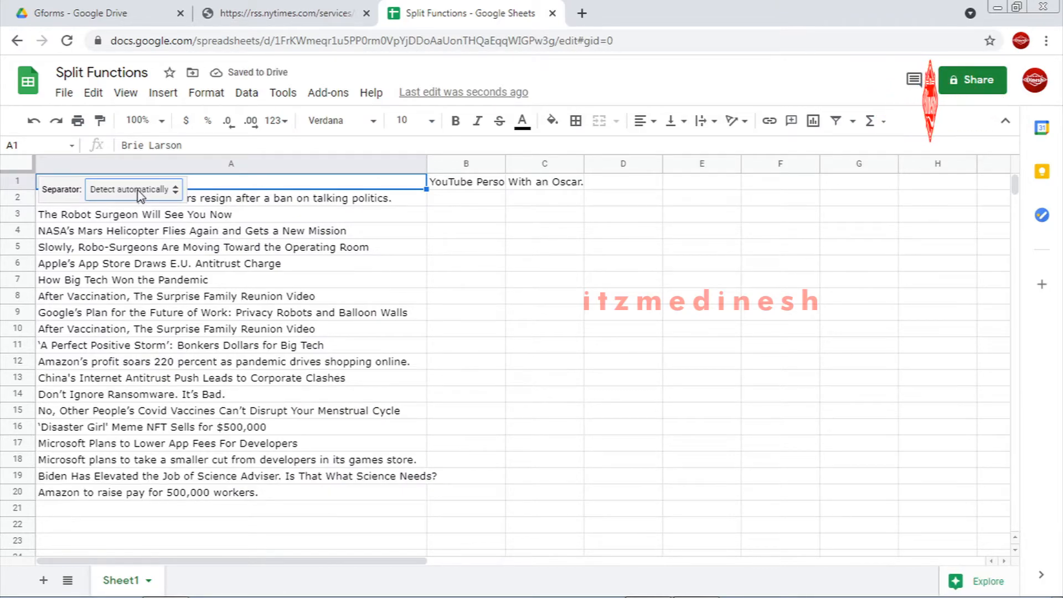
pyautogui.click(477, 186)
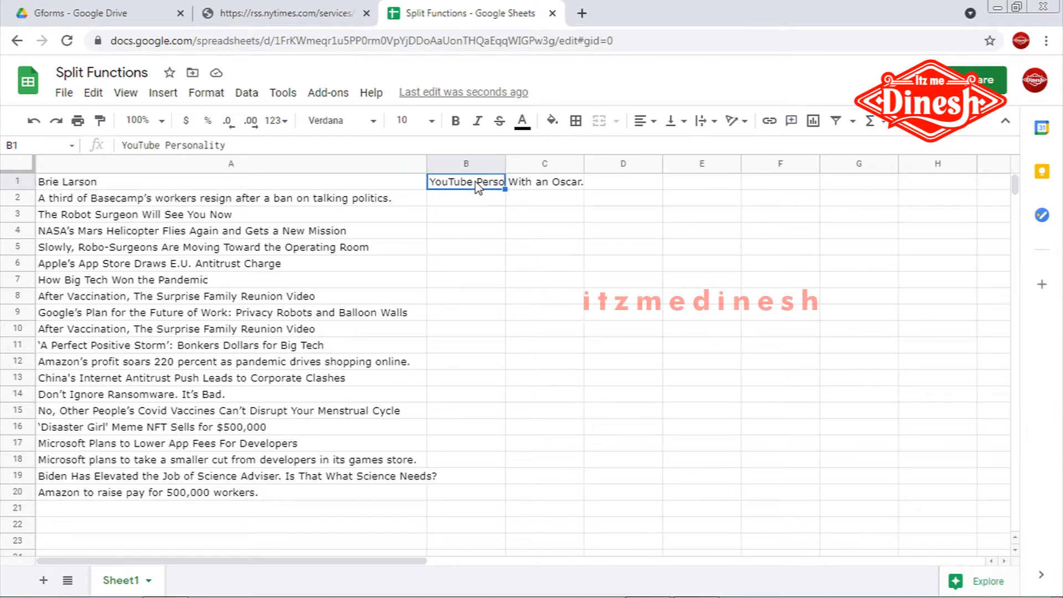
pyautogui.click(543, 185)
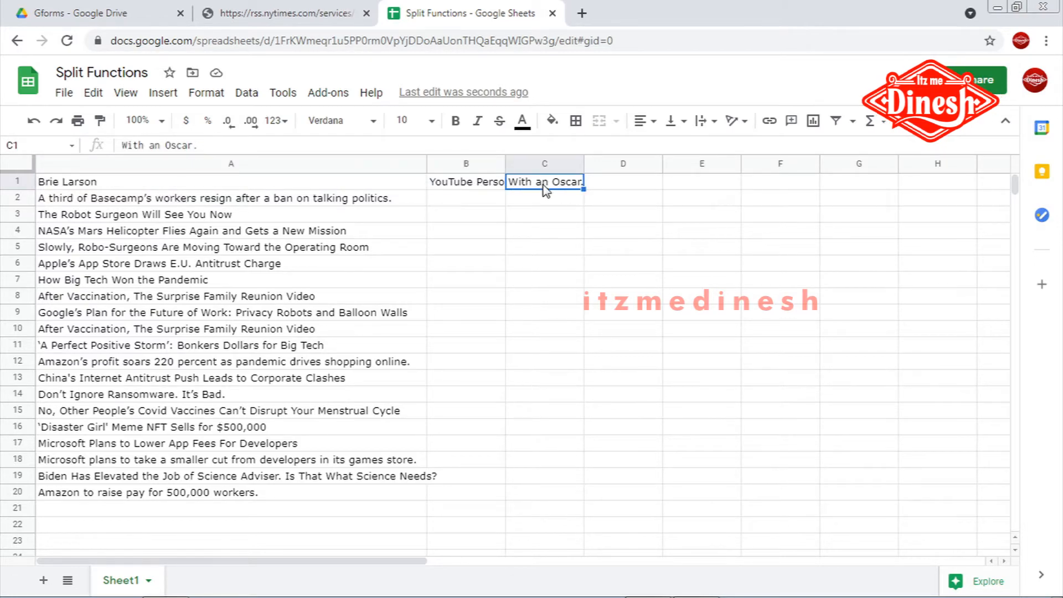
pyautogui.click(475, 185)
pyautogui.click(146, 188)
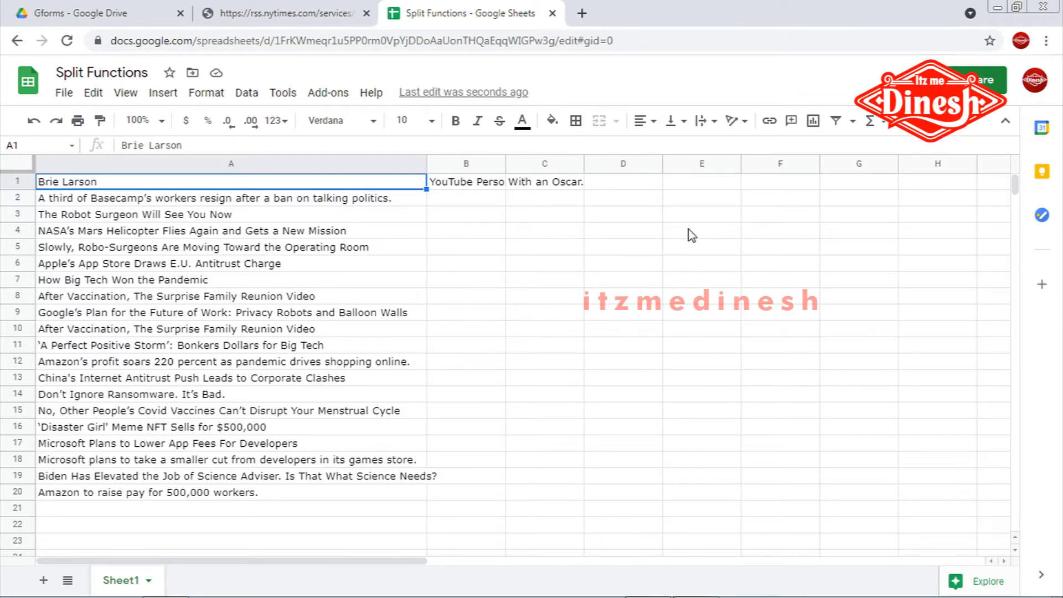
# Undo the A1 split and split all of column A's headlines into columns with the automatically detected separator.
pyautogui.hotkey('ctrl', 'z')
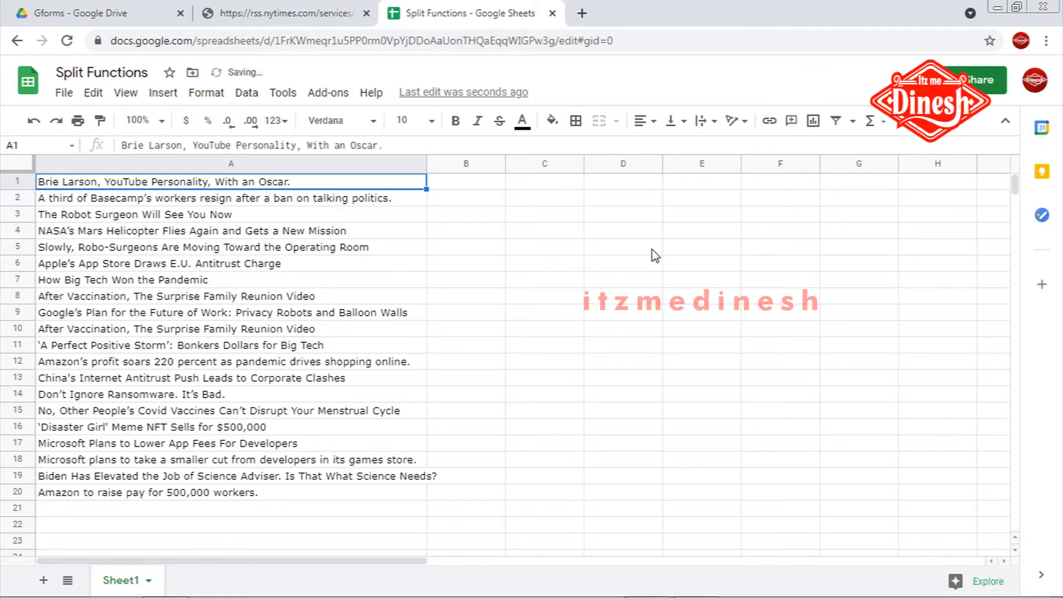
pyautogui.click(327, 164)
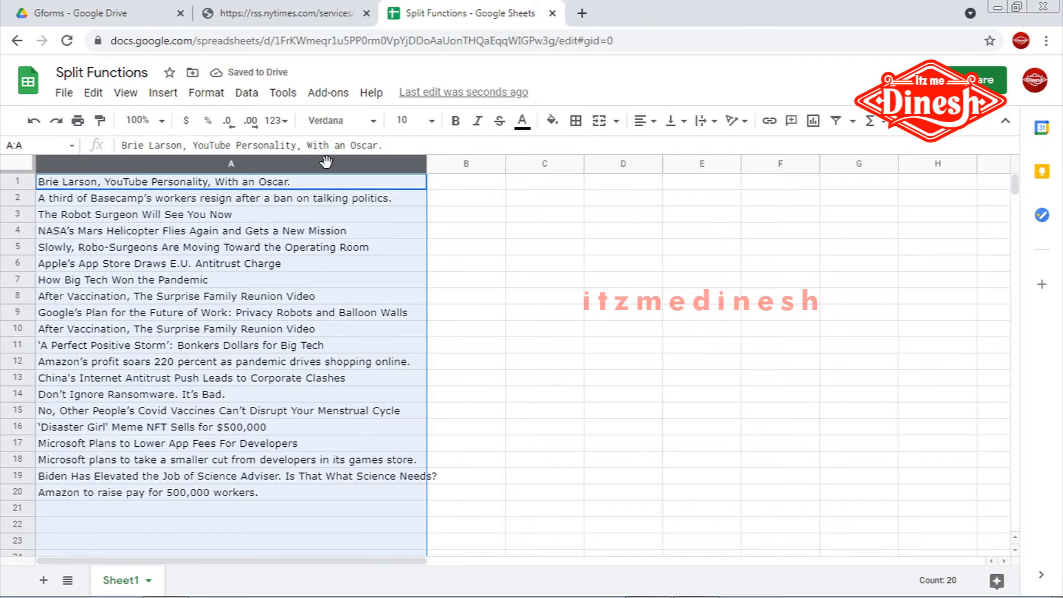
pyautogui.click(246, 95)
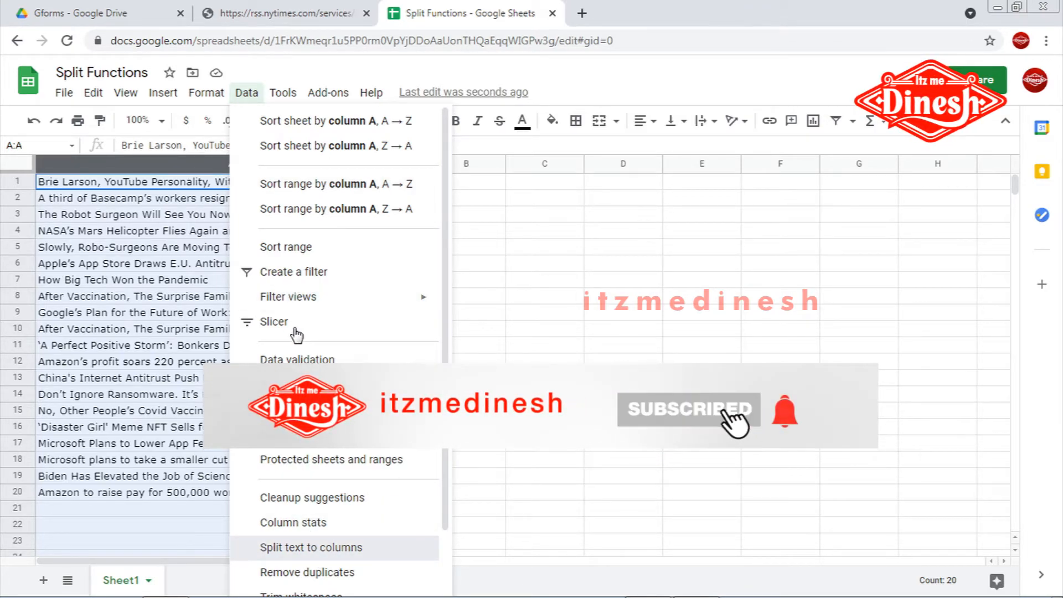
pyautogui.click(310, 547)
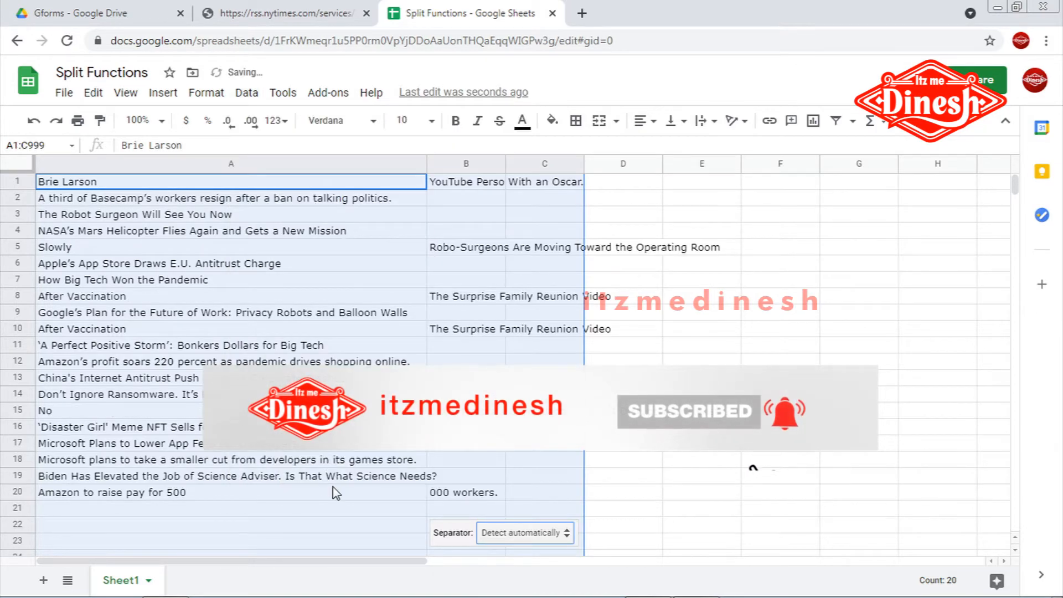
# Examine the separator options for the split, choose Custom, and dismiss it without entering a separator.
pyautogui.click(564, 535)
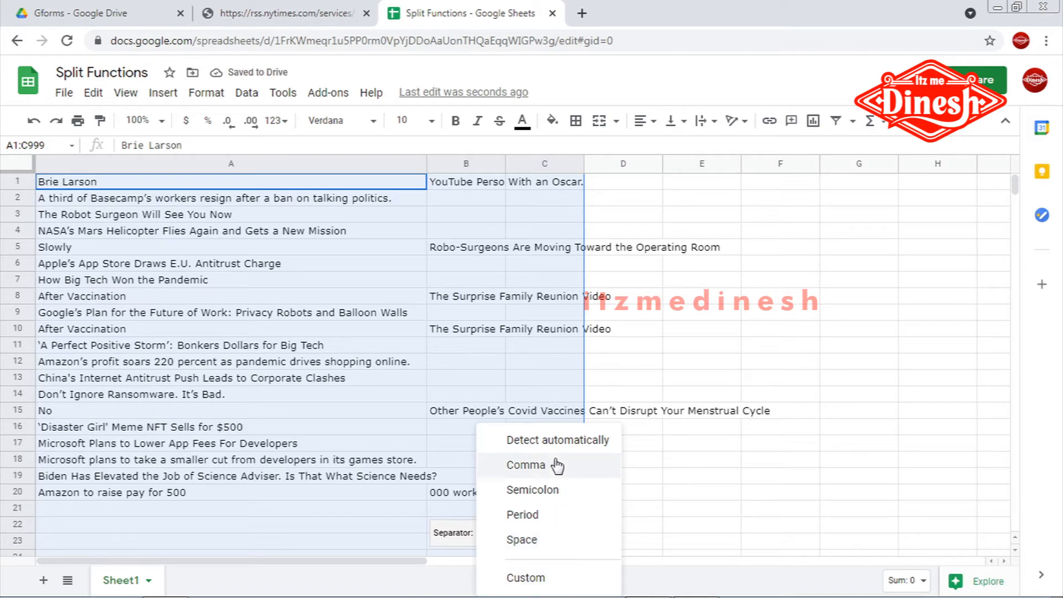
pyautogui.click(547, 578)
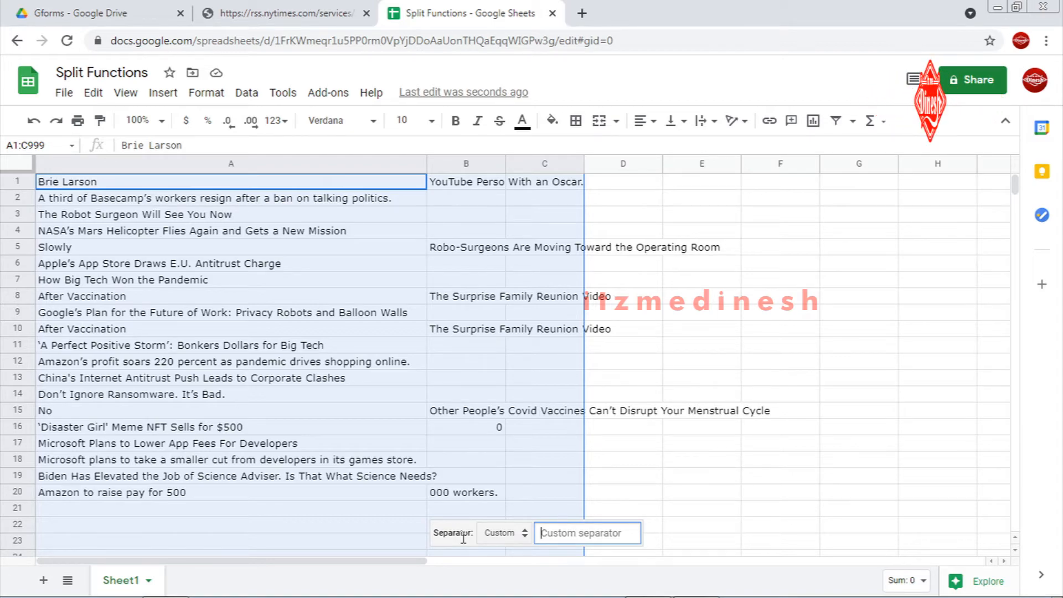
pyautogui.click(720, 475)
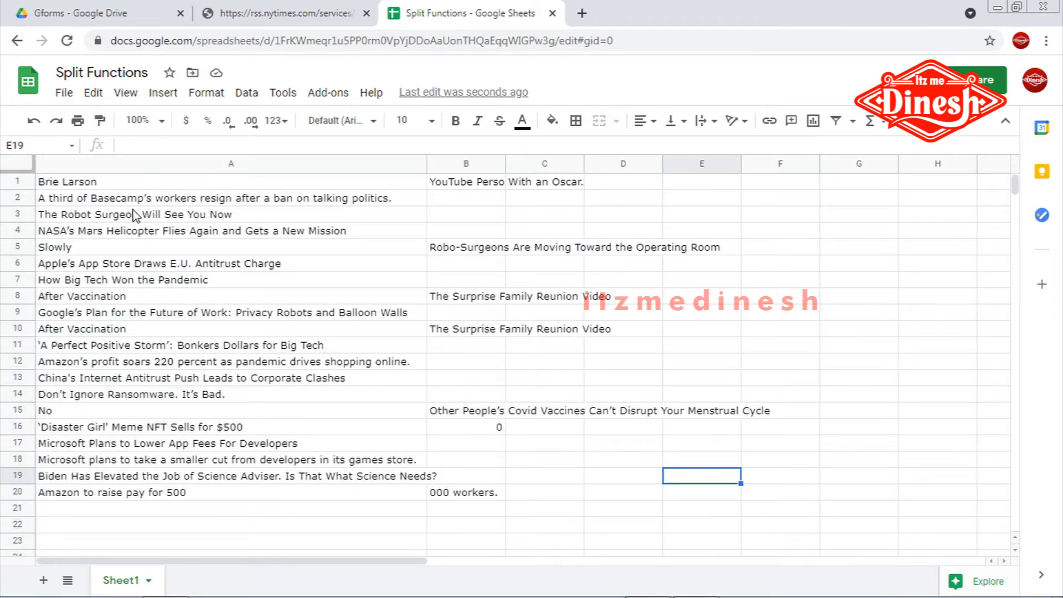
# Select the whole of column A.
pyautogui.click(131, 165)
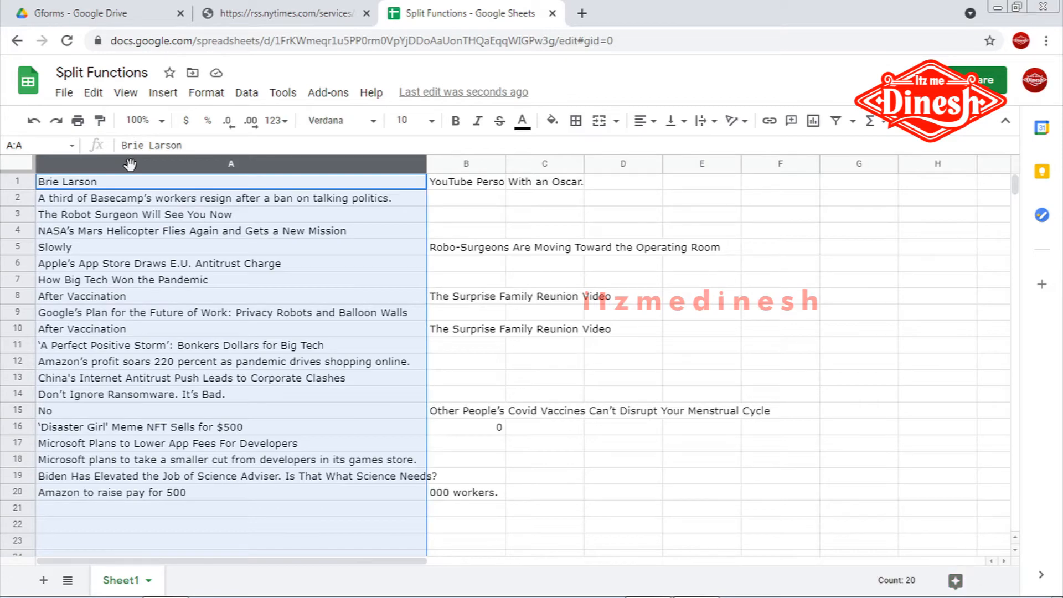